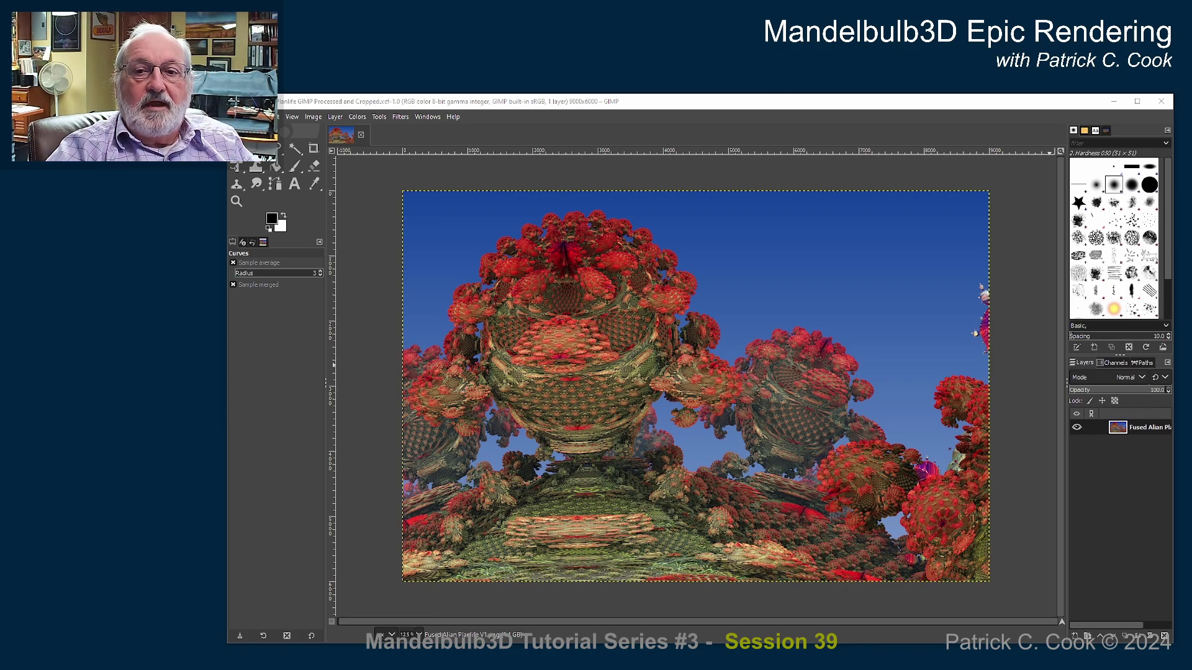
- Save the image as Fused Alian Planlife GIMP Processed and Cropped.xcf in the Big Render Projects folder, replacing the existing file
left_click(866, 513)
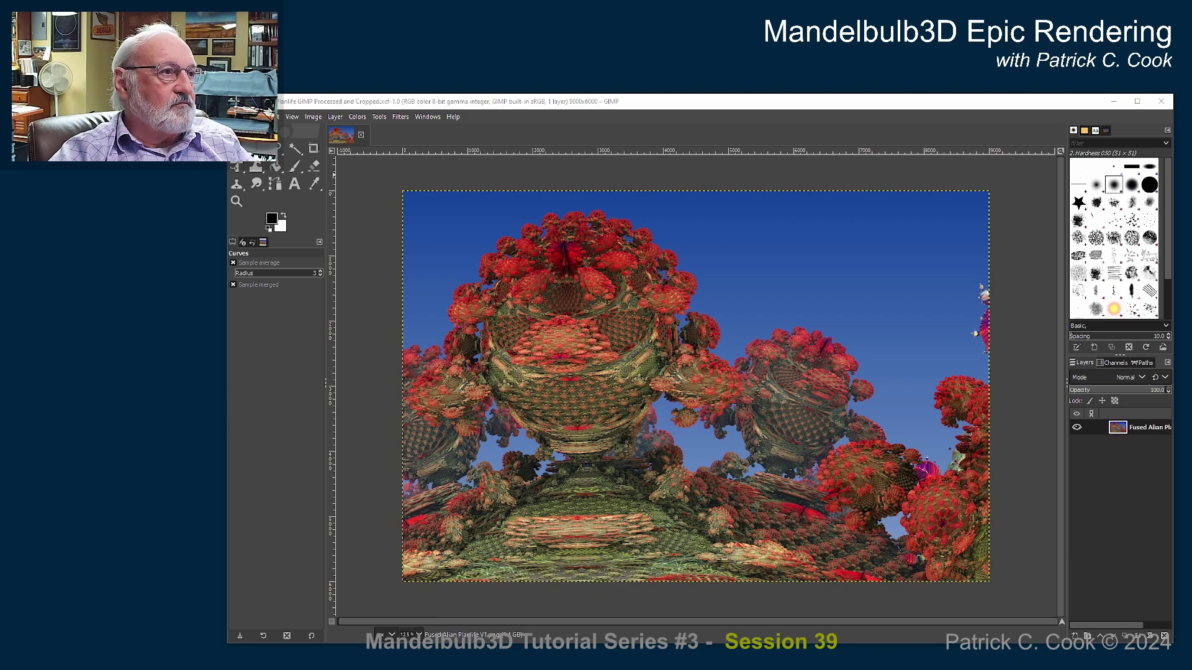
left_click(271, 117)
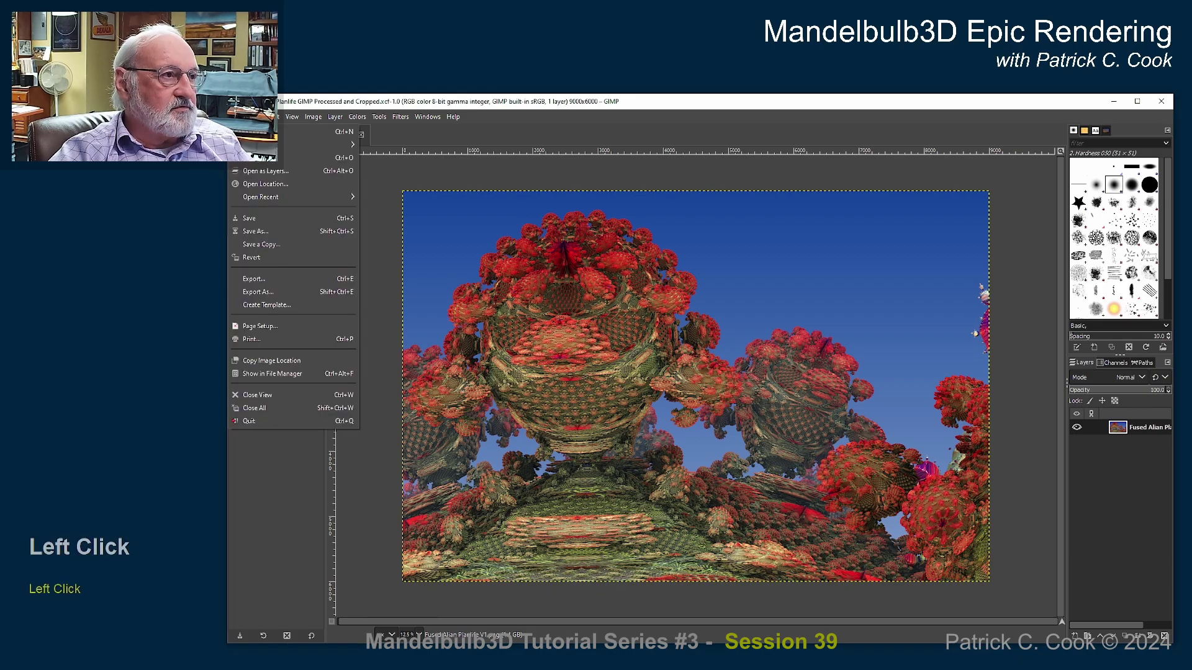
left_click(255, 232)
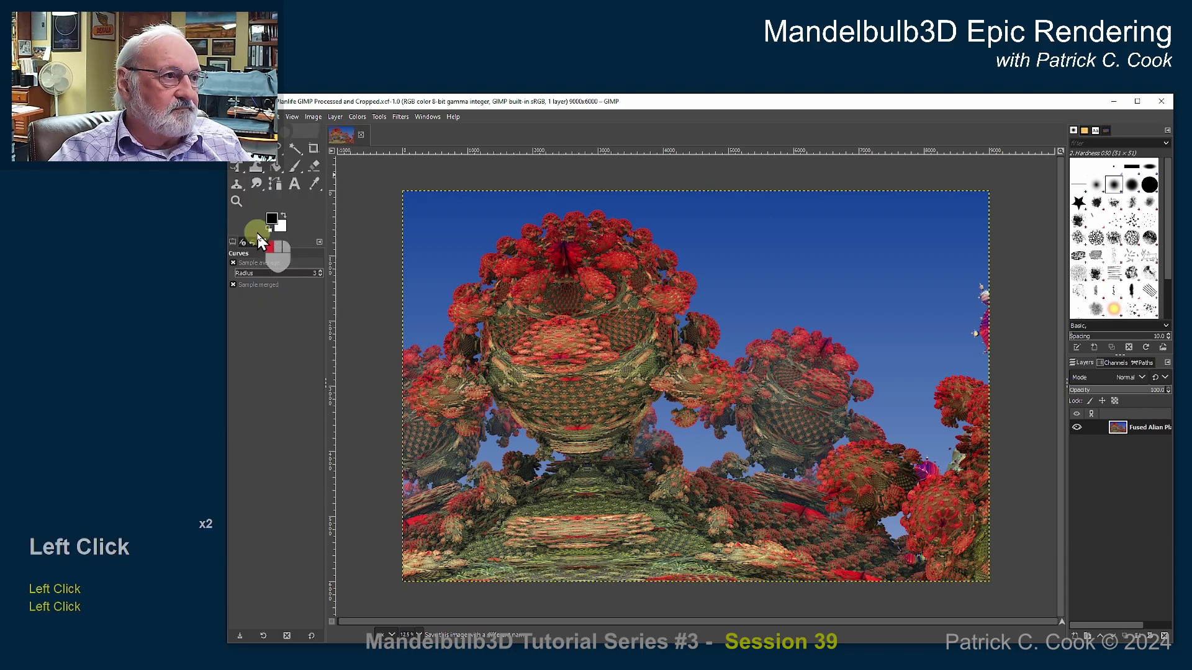
left_click(485, 177)
left_click(471, 177)
key("Delete")
key("Delete")
key("Delete")
key("Delete")
key("Delete")
key("Delete")
key("Delete")
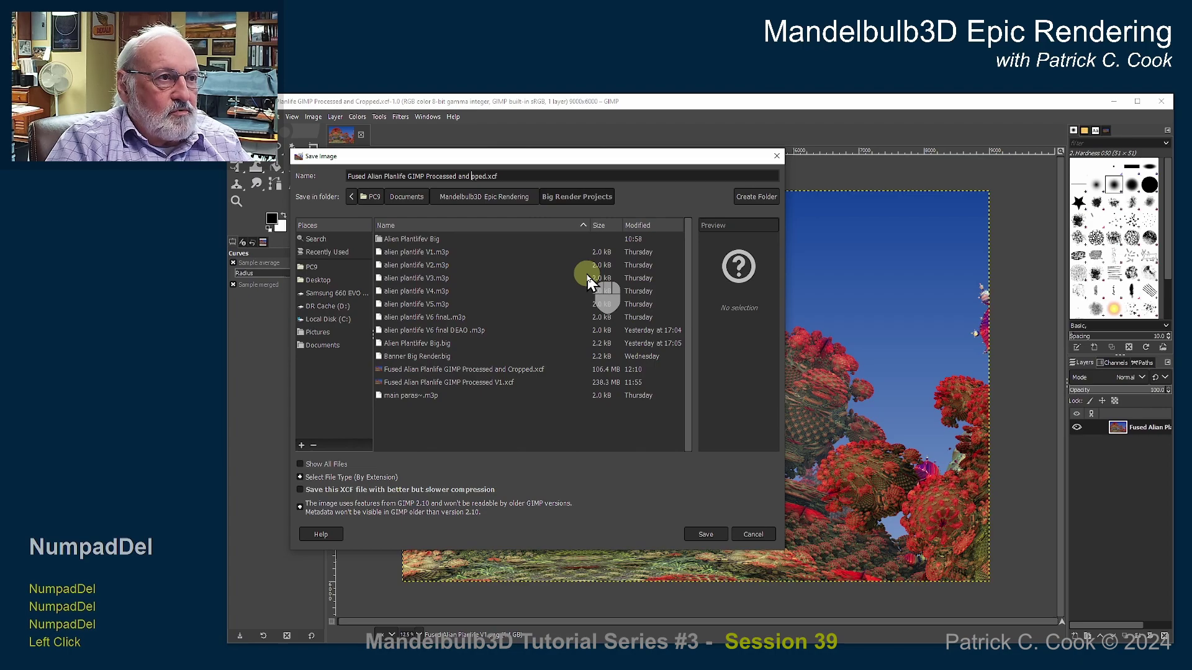
type("Cropped")
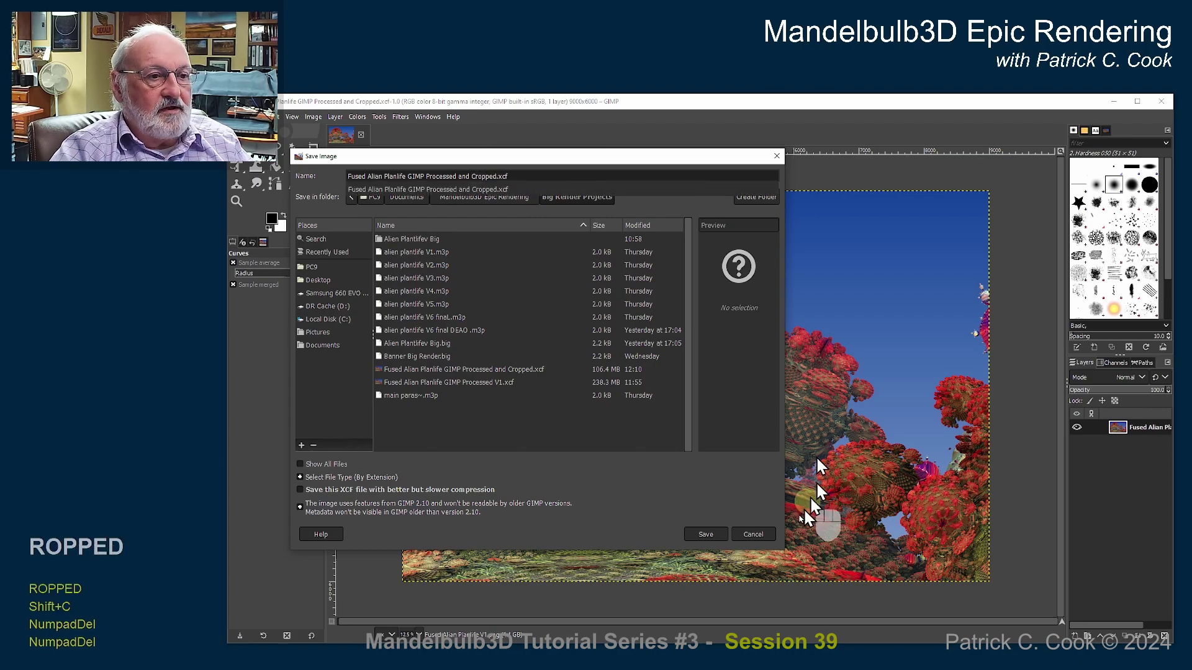
left_click(705, 534)
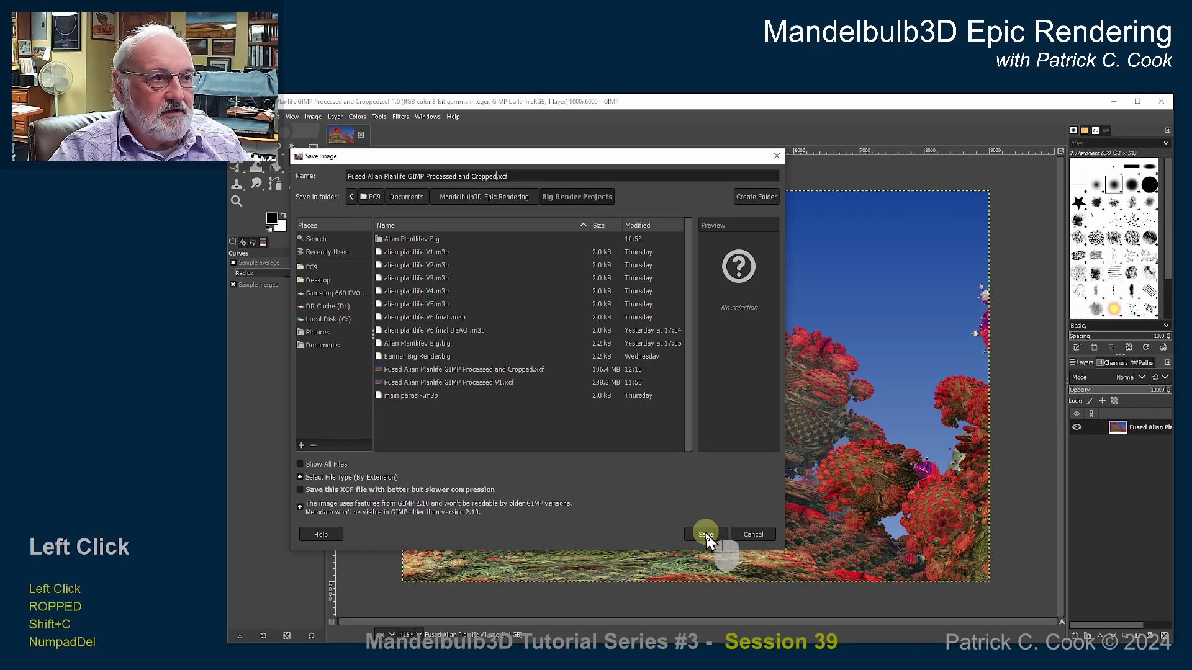
left_click(706, 535)
left_click(593, 400)
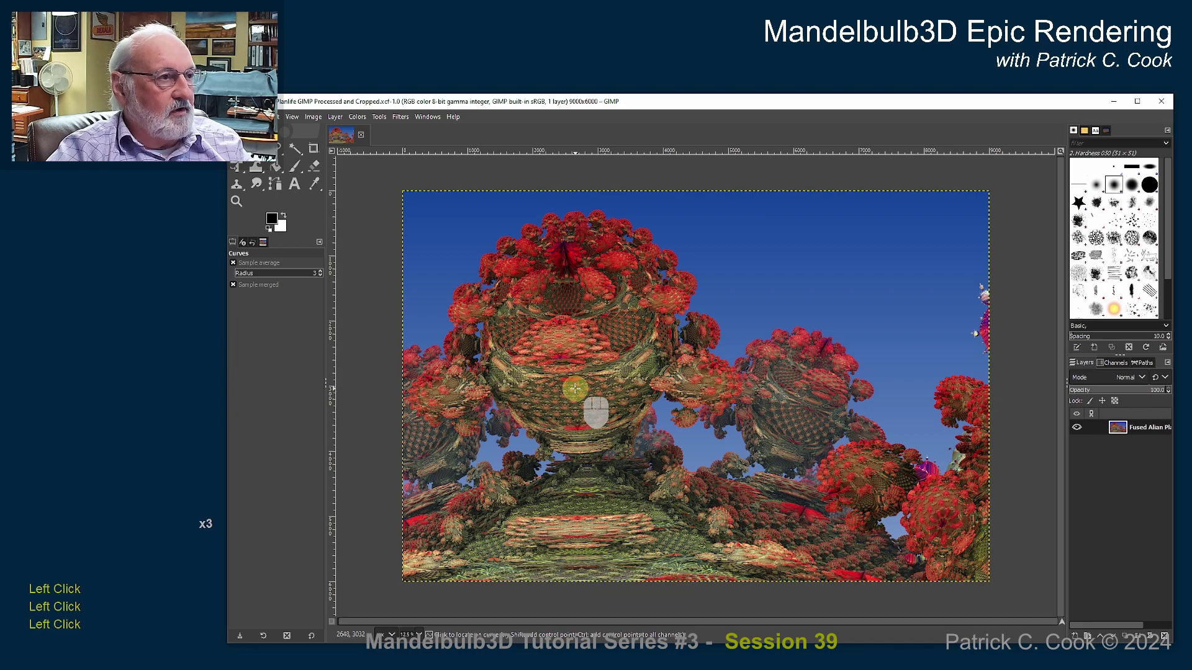
- Start exporting the image and choose JPEG image as the export file type
left_click(236, 117)
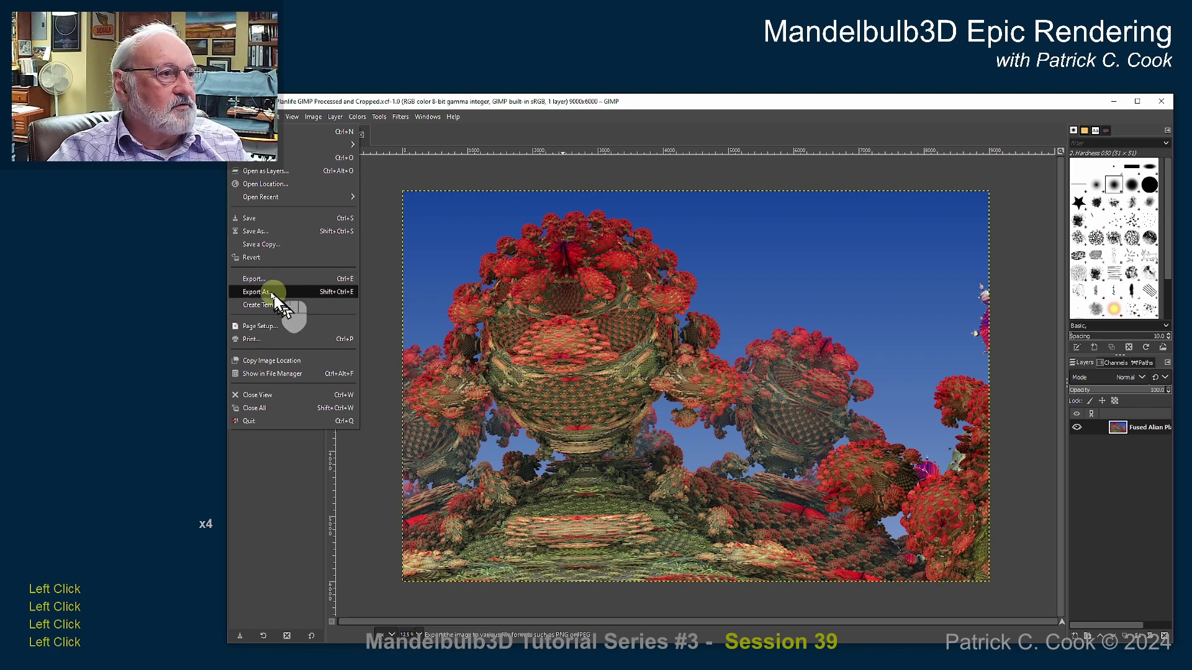
left_click(269, 289)
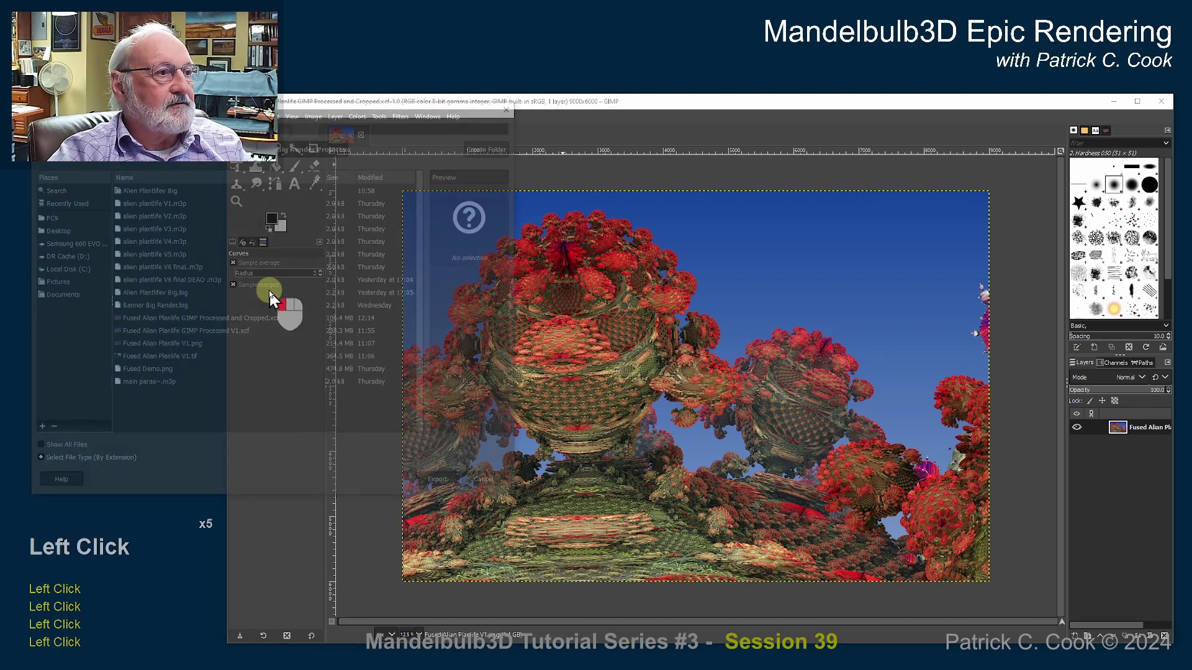
left_click_drag(326, 45, 653, 148)
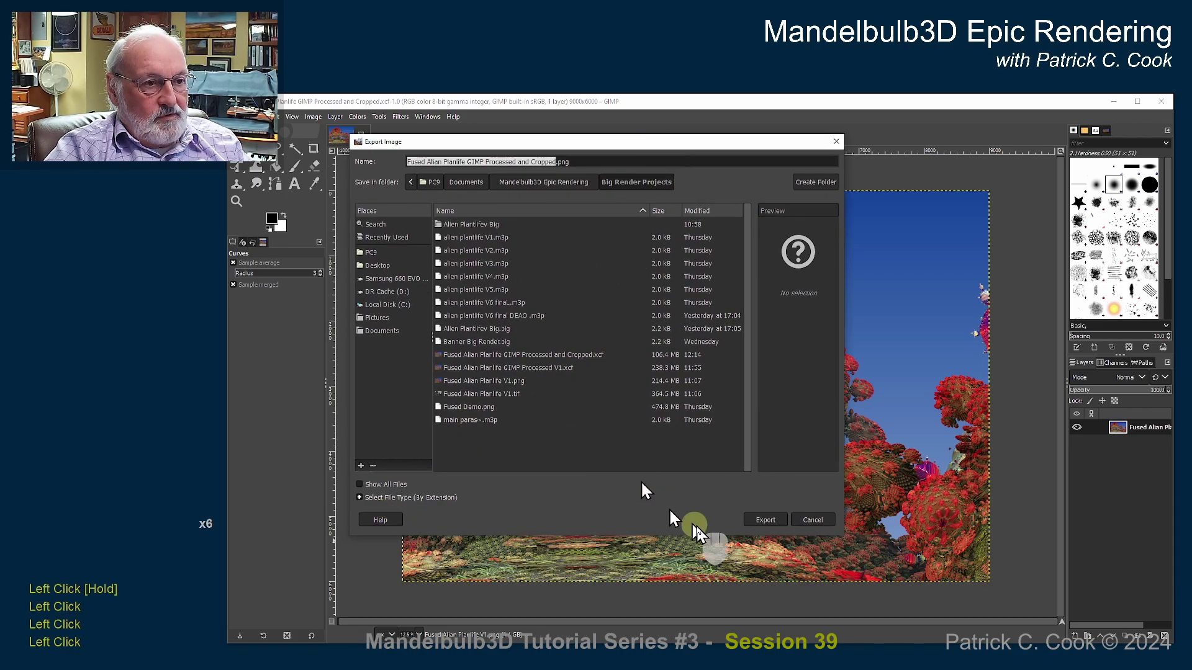
left_click(413, 498)
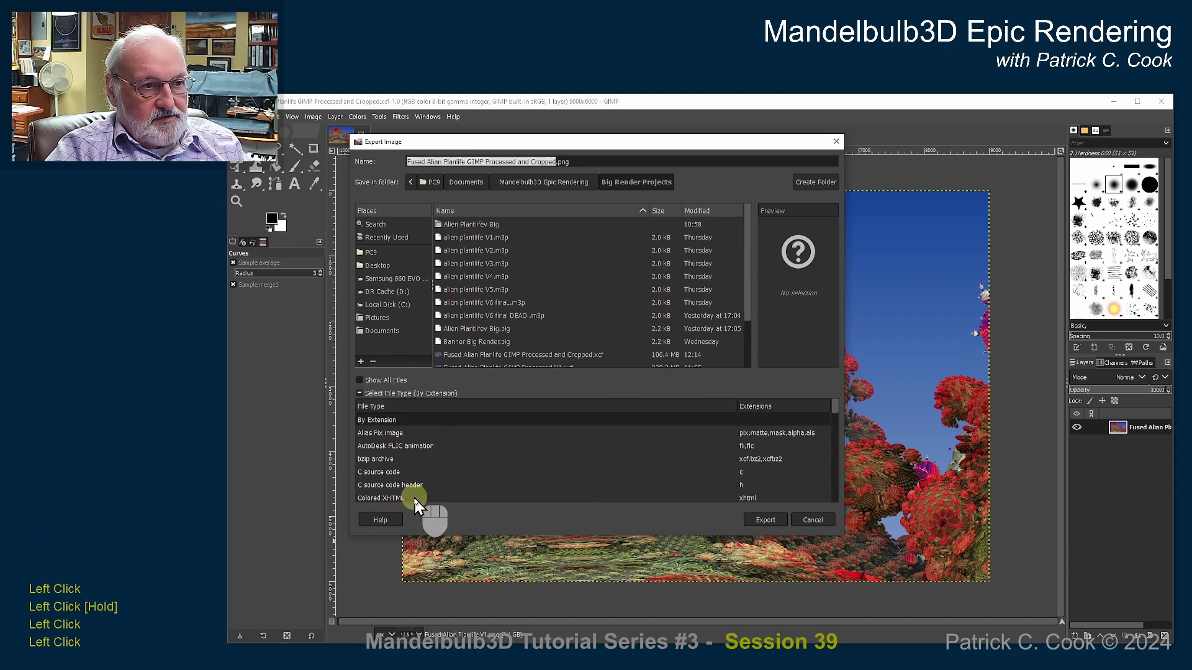
left_click_drag(835, 410, 835, 445)
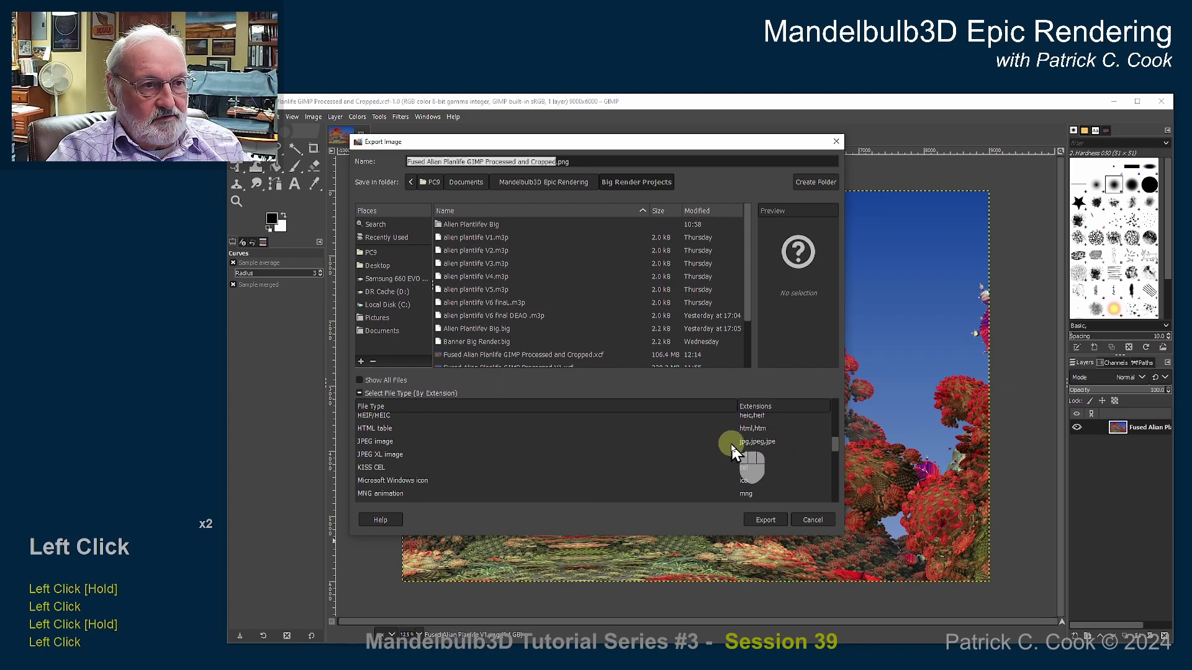
left_click(383, 443)
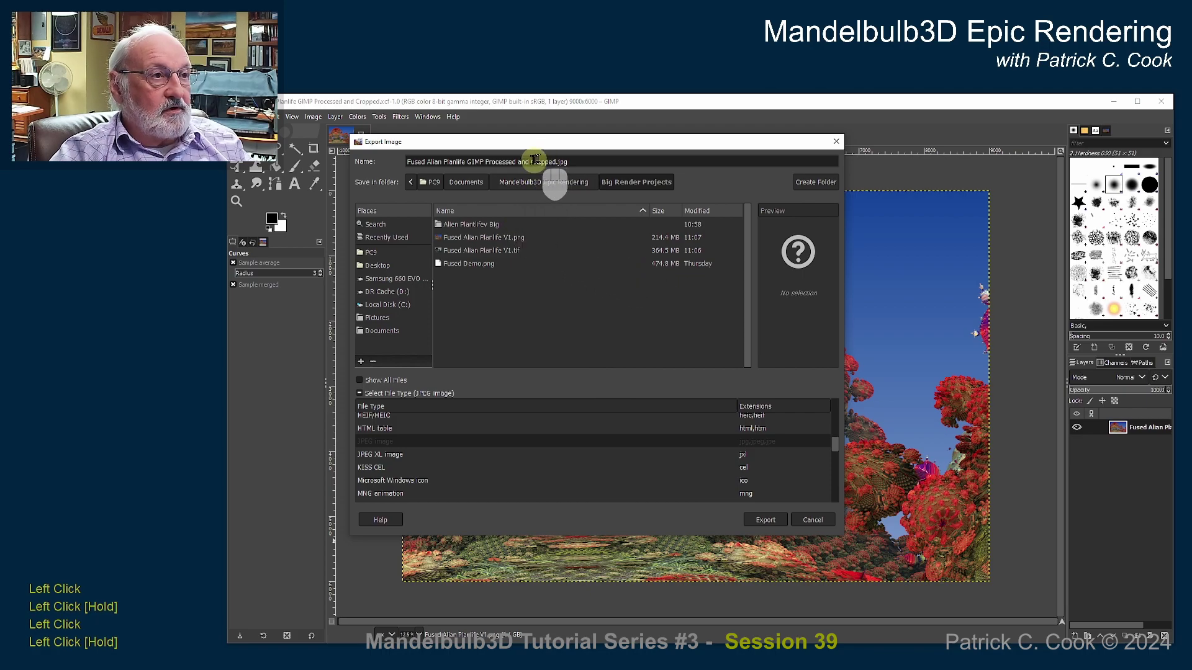
- Name the export file Fused Alian Planlife for printer.jpg
double_click(504, 162)
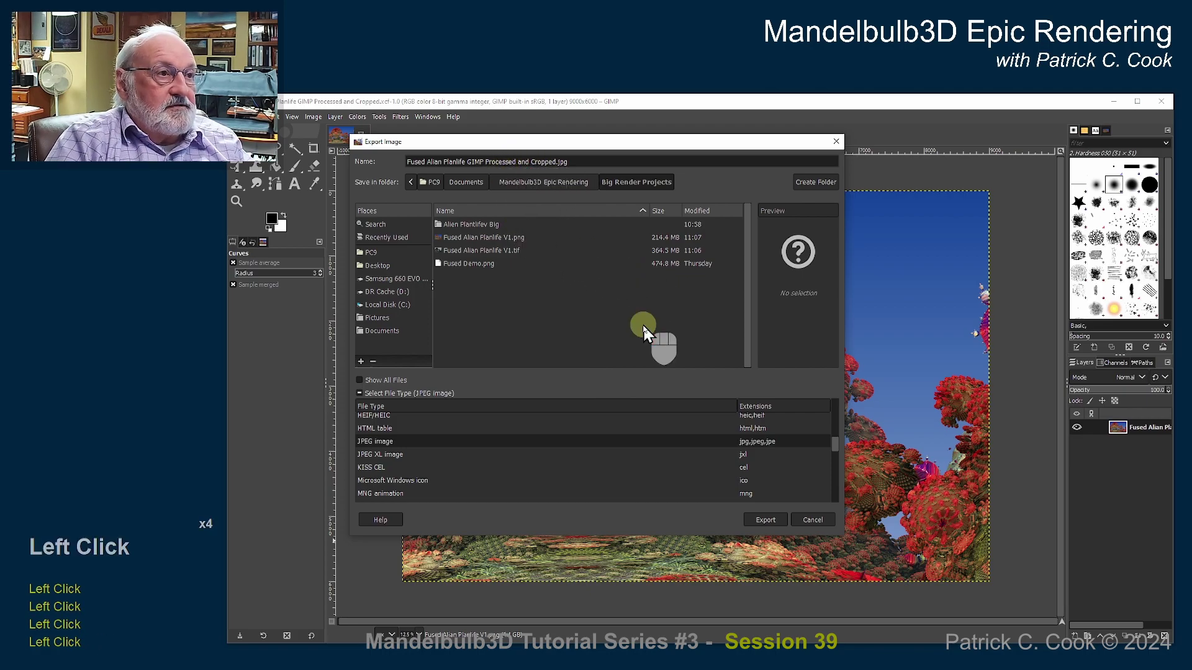
key("Delete")
key("Delete")
key("Delete")
key("Delete")
key("Delete")
key("Delete")
key("Delete")
key("Delete")
key("Delete")
key("Delete")
key("Delete")
key("Delete")
key("Delete")
key("Delete")
key("Delete")
key("Delete")
key("Delete")
key("Left")
key("Left")
key("Left")
key("Left")
key("Left")
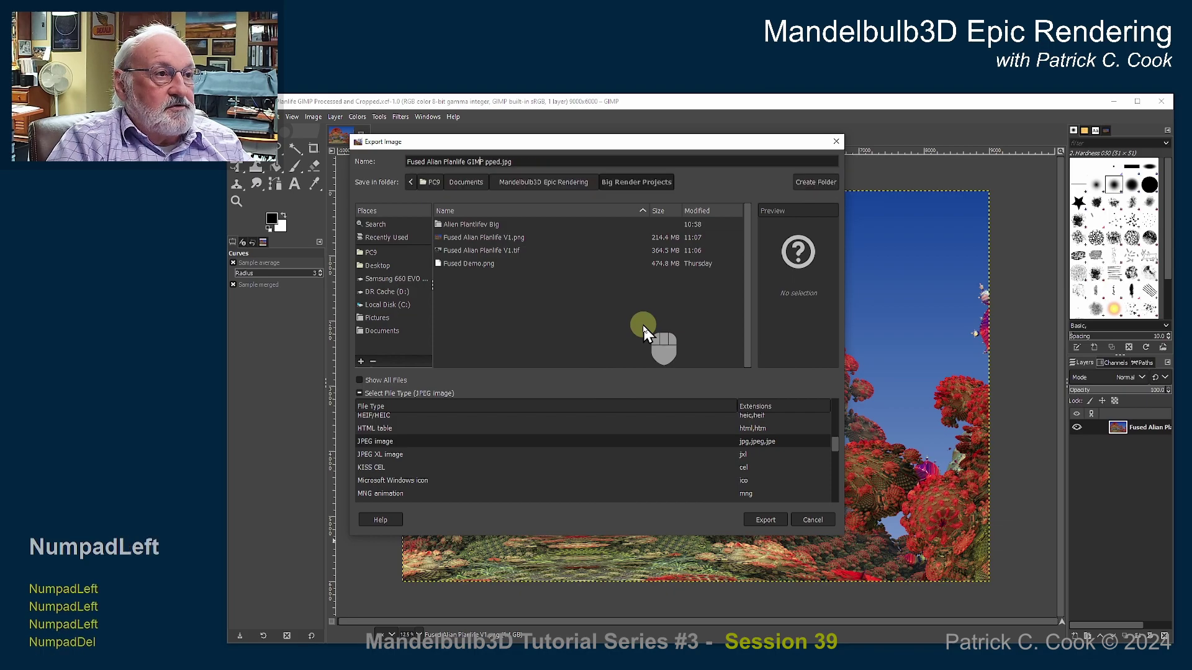
key("Delete")
key("Delete")
key("Delete")
key("Delete")
key("Delete")
key("Delete")
key("Delete")
key("Delete")
key("Delete")
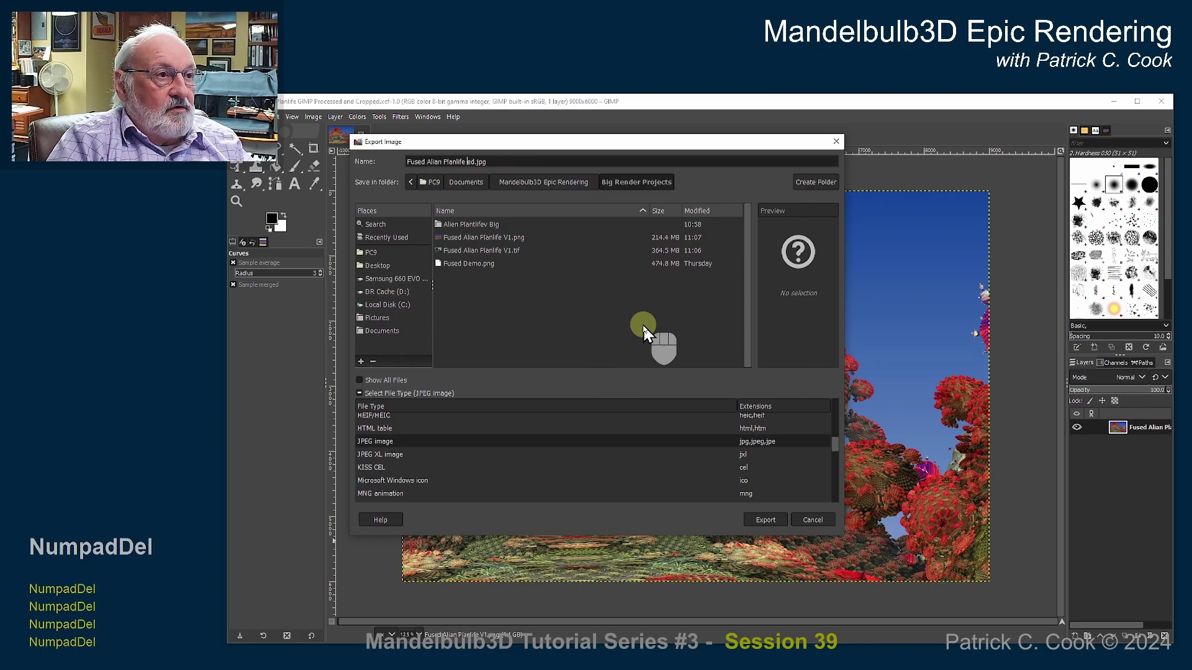
type("fpr")
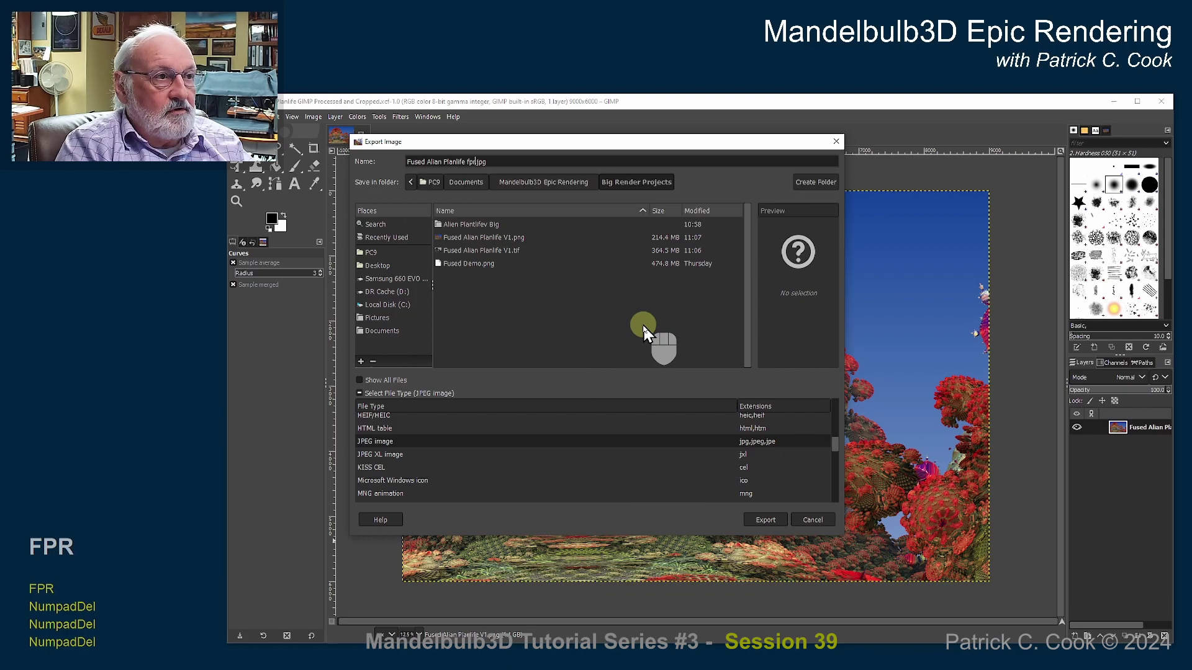
key("BackSpace")
type("or prionm")
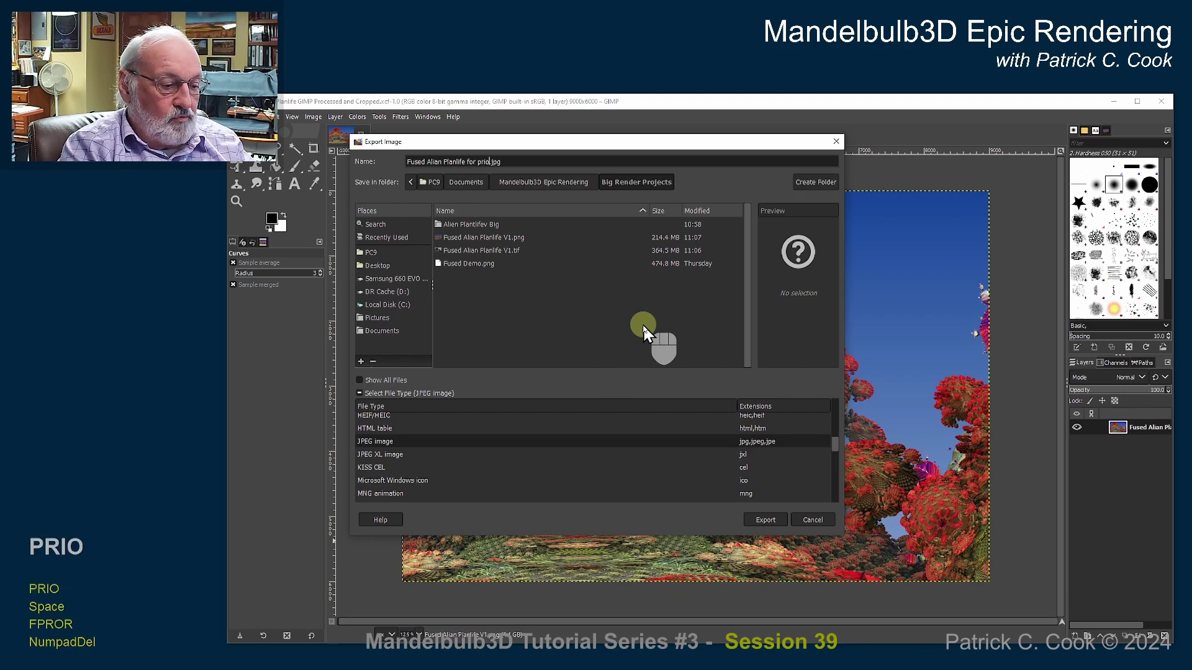
key("BackSpace")
key("BackSpace")
key("BackSpace")
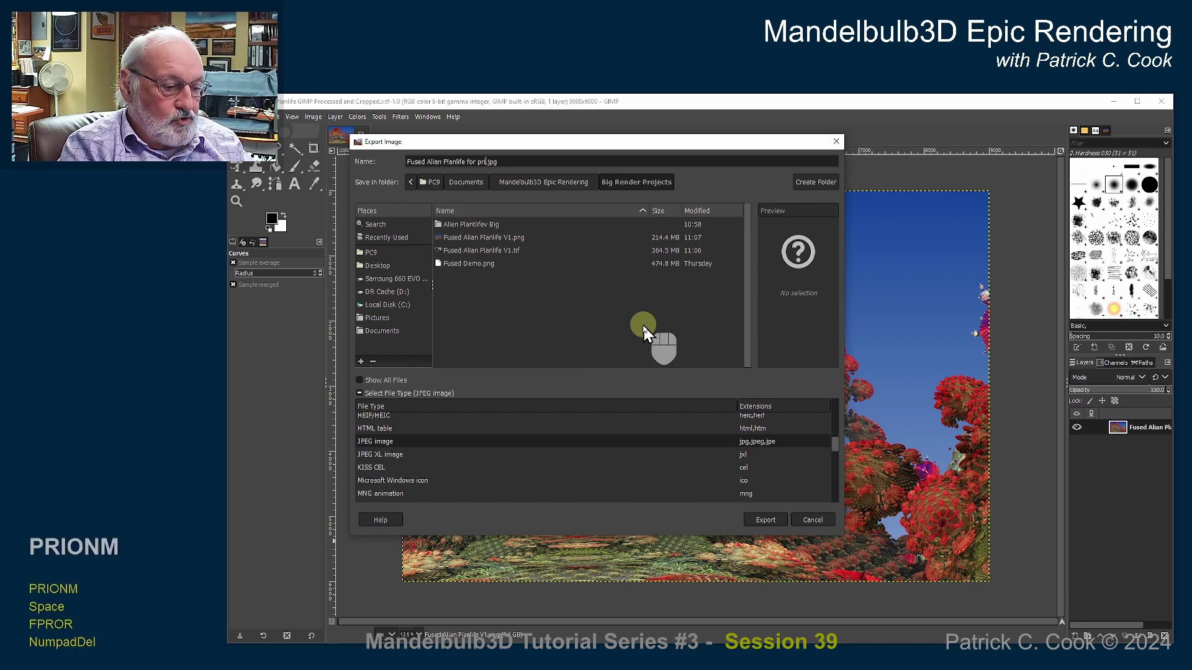
type("nter")
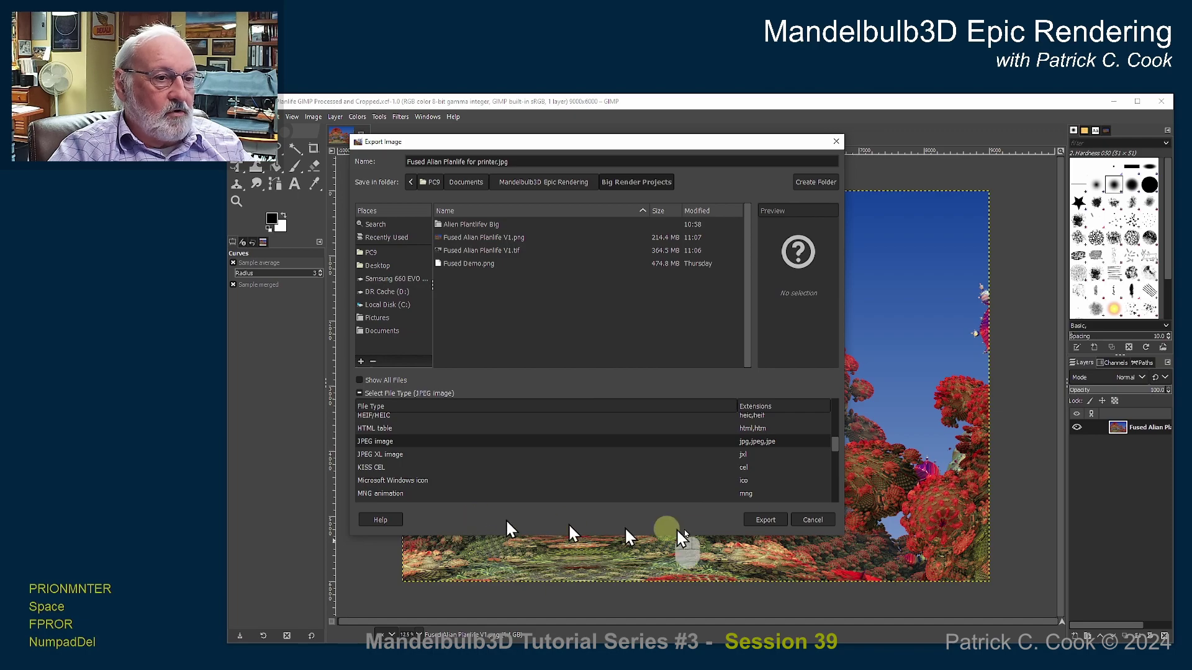
- Export the JPEG with its quality set to 100
left_click(766, 521)
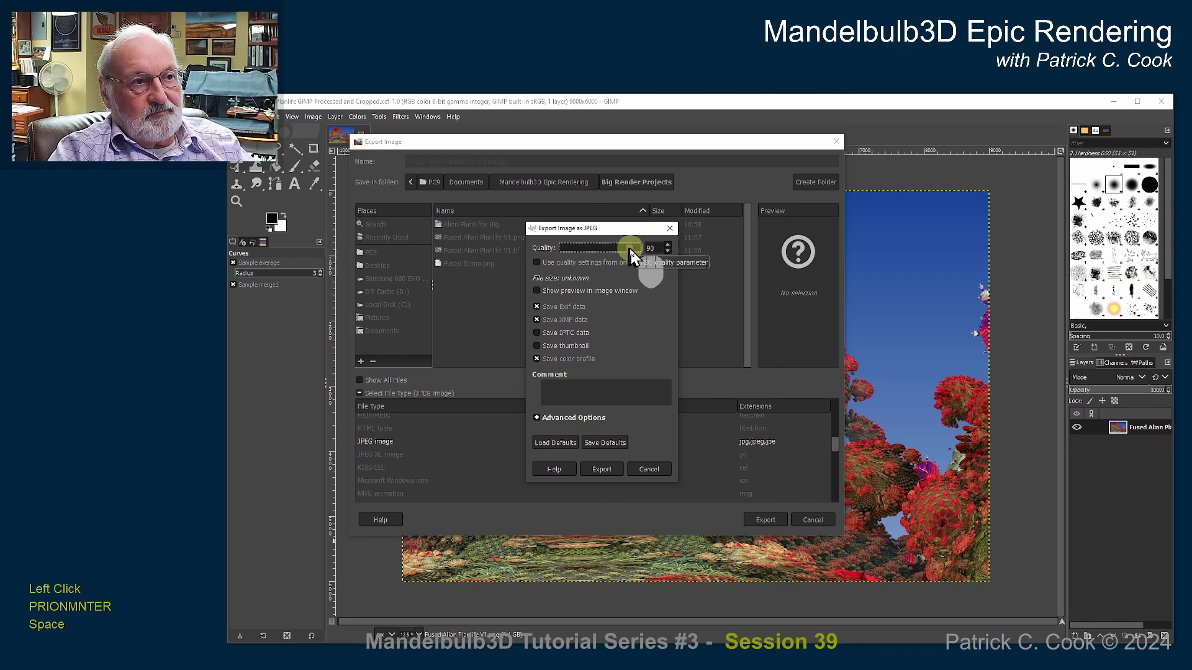
left_click_drag(630, 250, 558, 249)
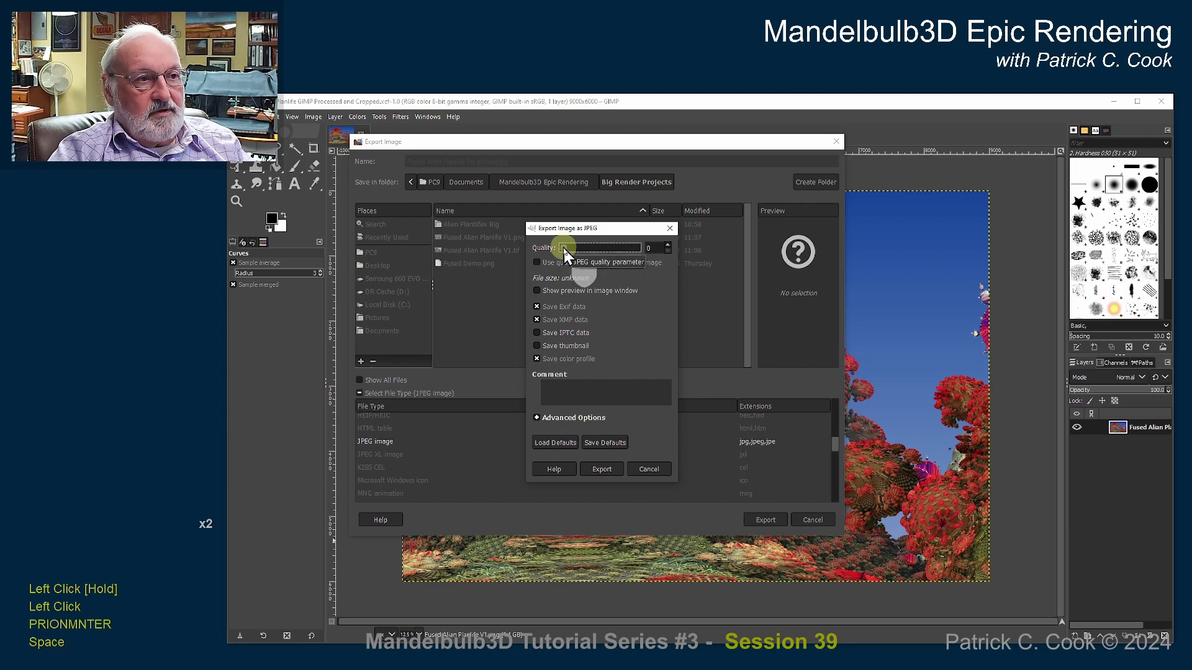
left_click_drag(566, 249, 539, 257)
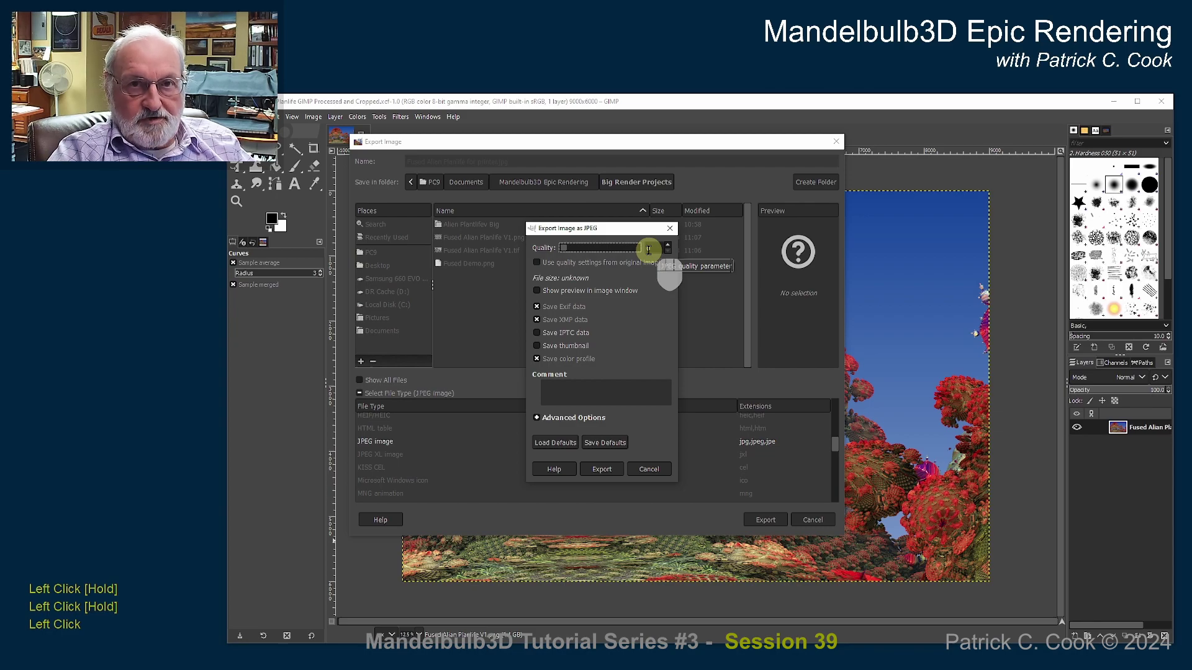
left_click_drag(568, 254, 678, 289)
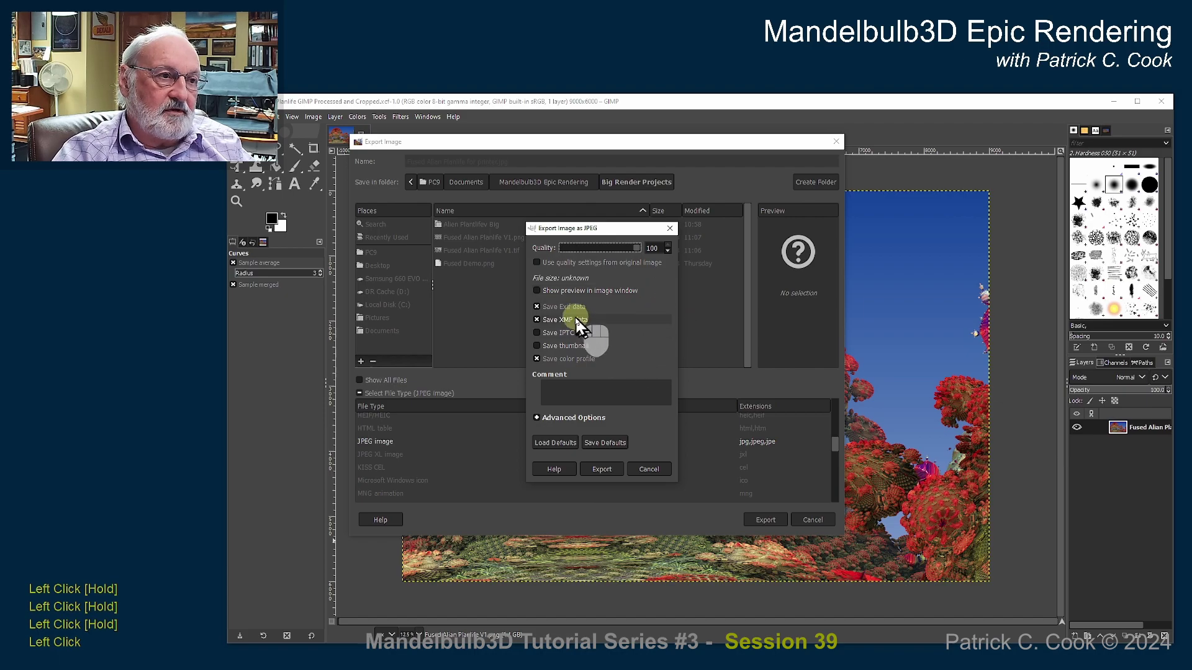
left_click(641, 251)
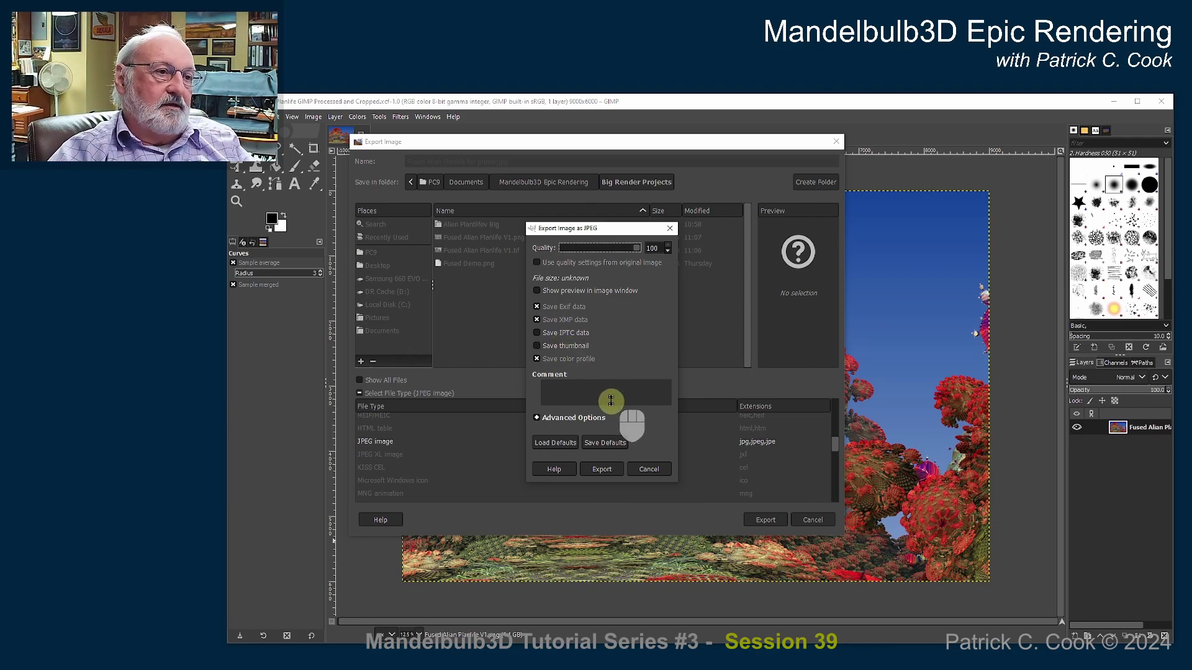
left_click(602, 470)
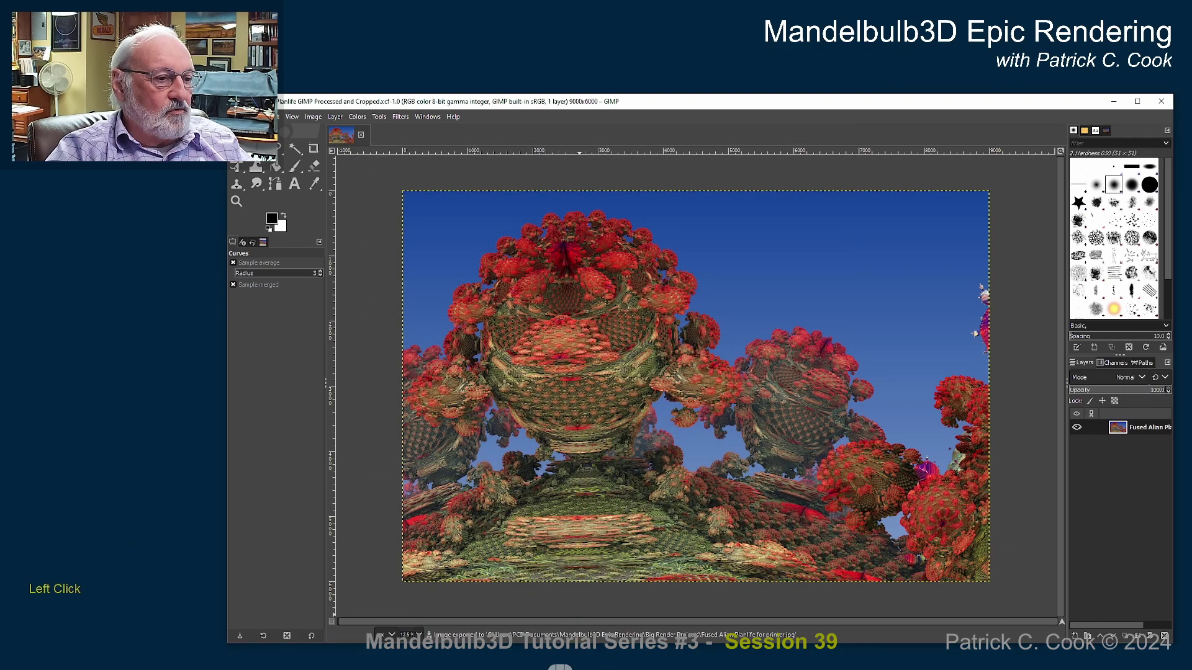
- Switch to File Explorer and refresh the Big Render Projects folder by going to its parent folder and back
double_click(394, 228)
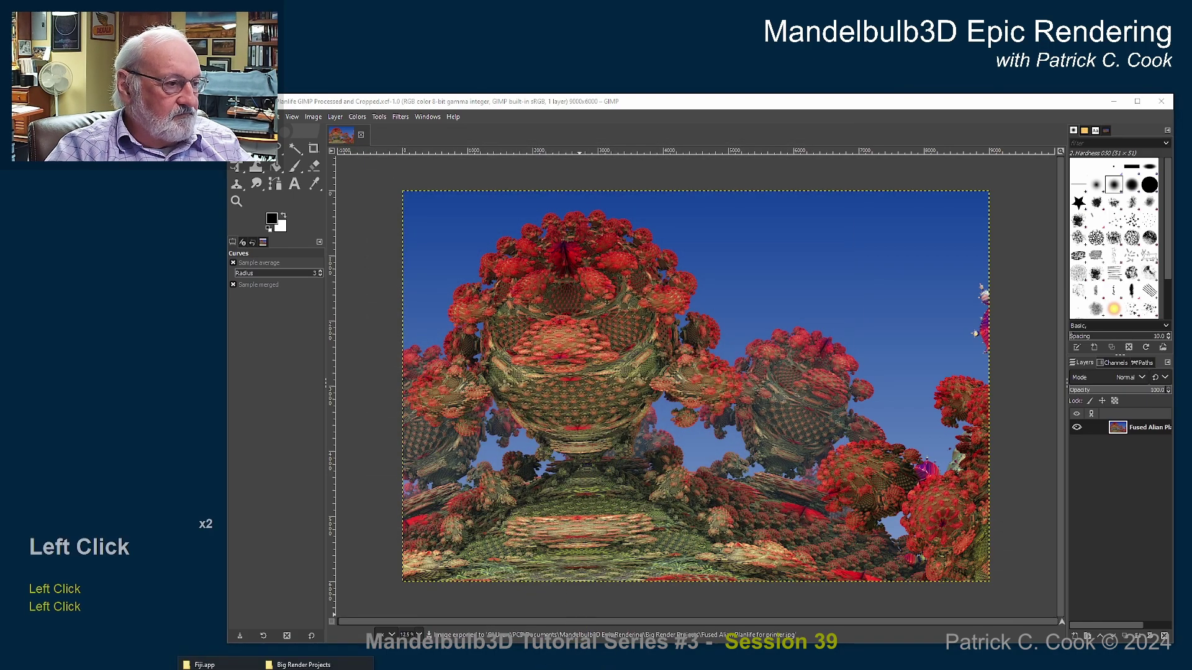
left_click(393, 228)
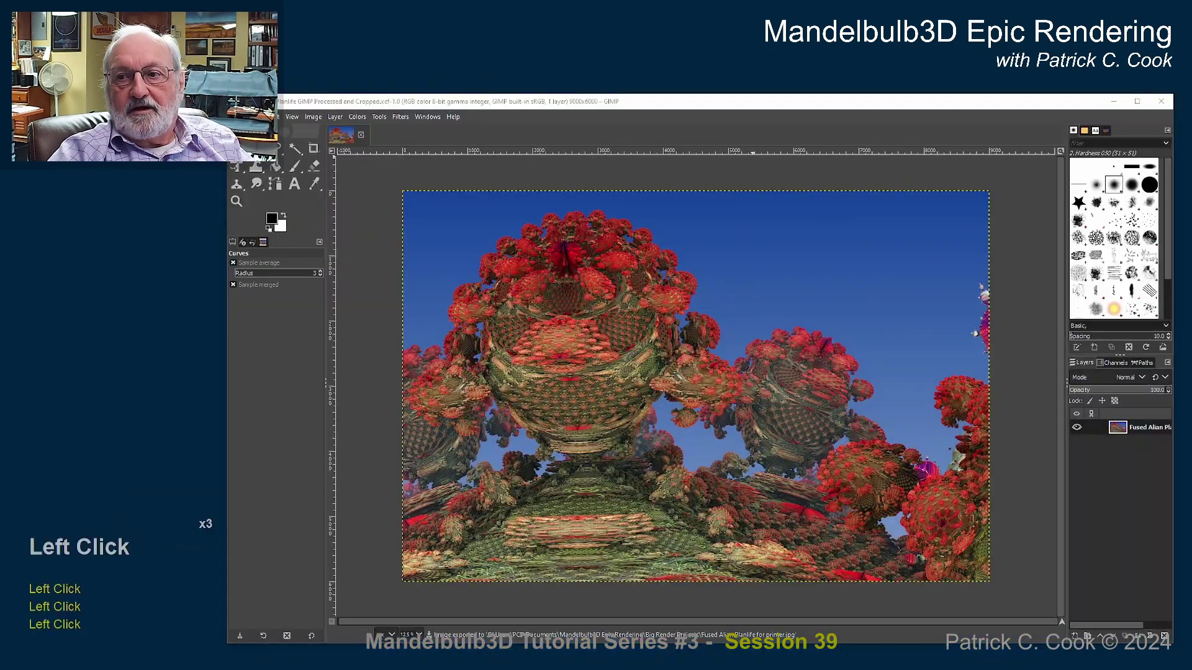
left_click(192, 663)
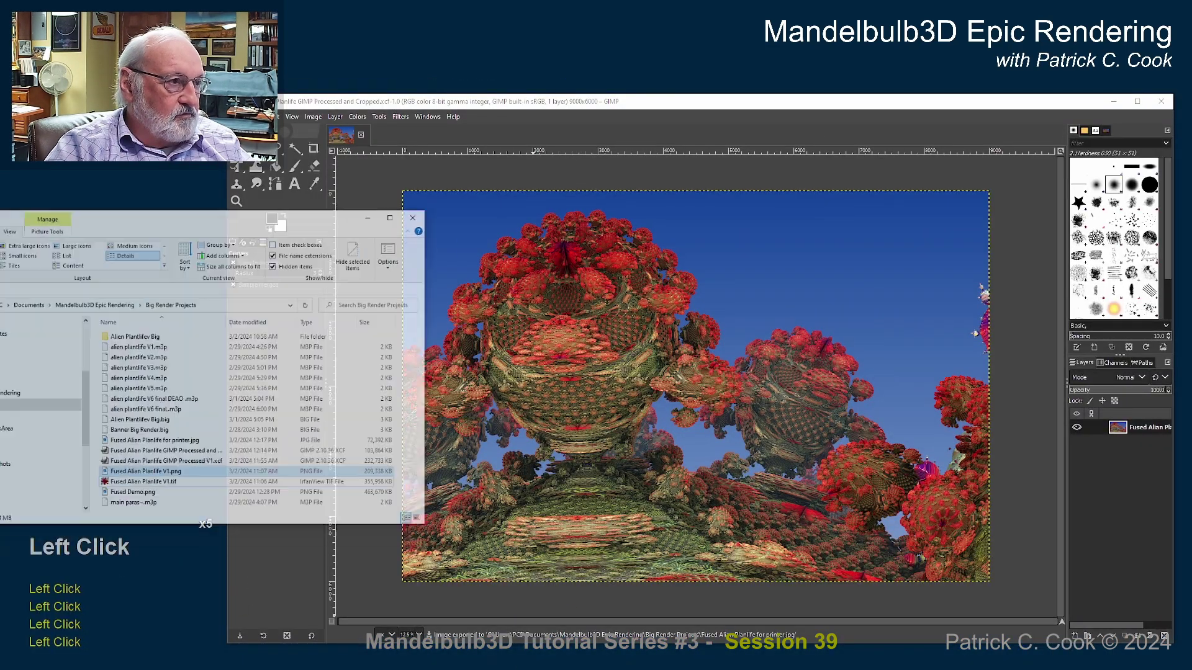
left_click(257, 190)
left_click_drag(257, 190, 351, 172)
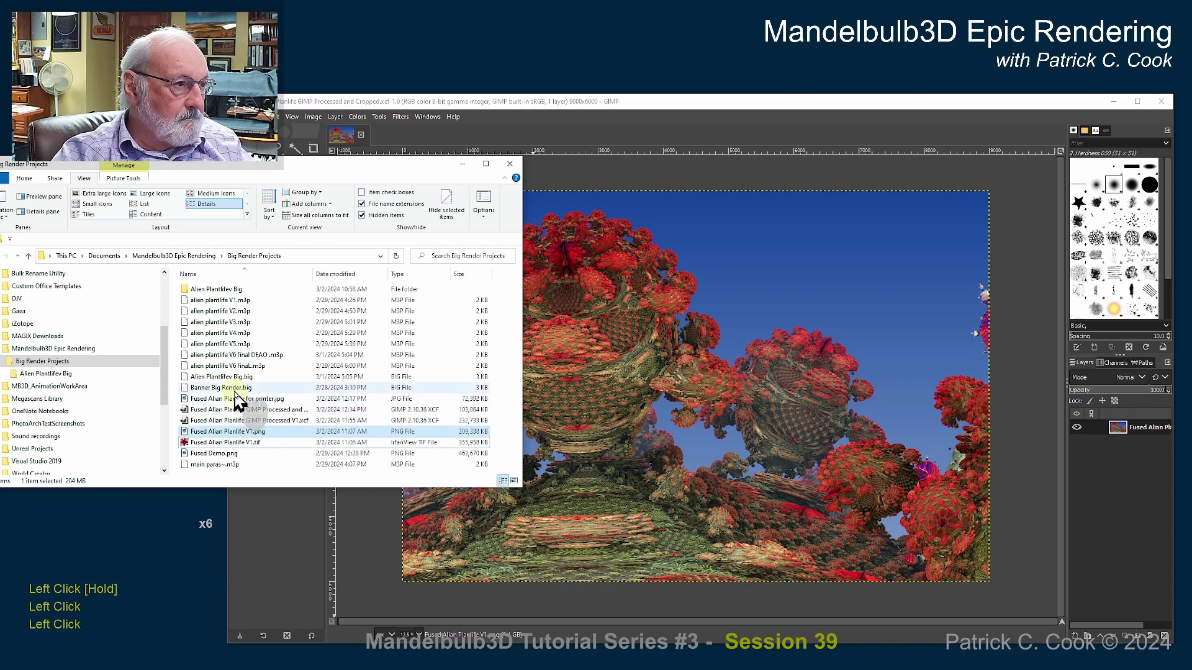
left_click(58, 348)
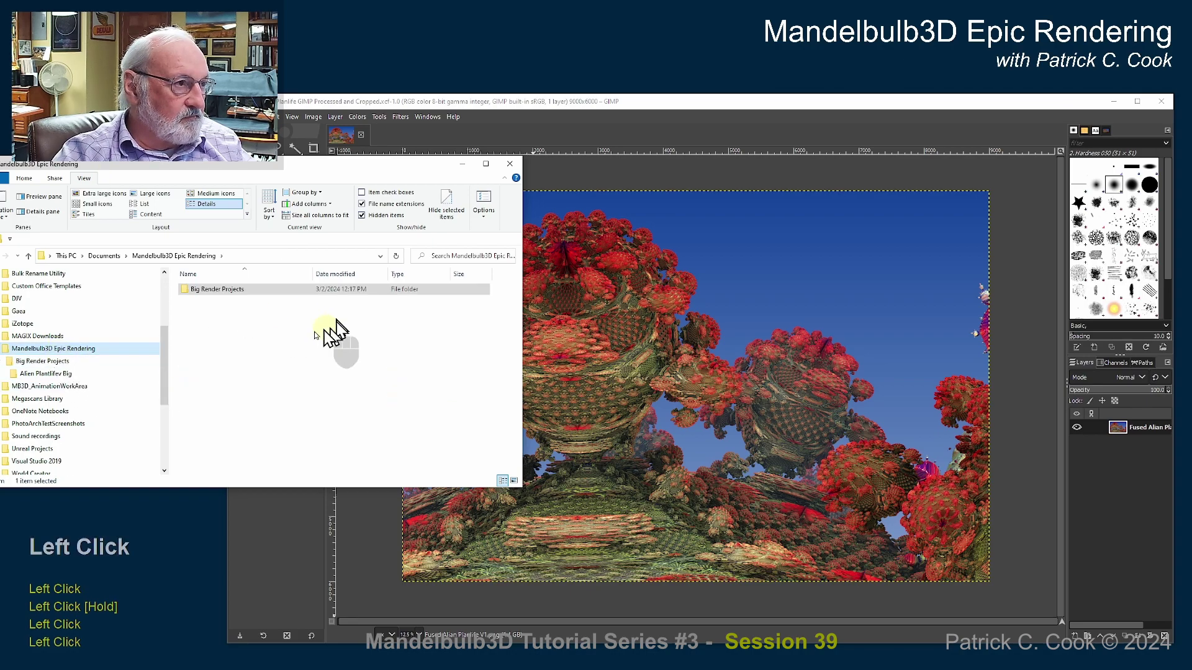
left_click(58, 363)
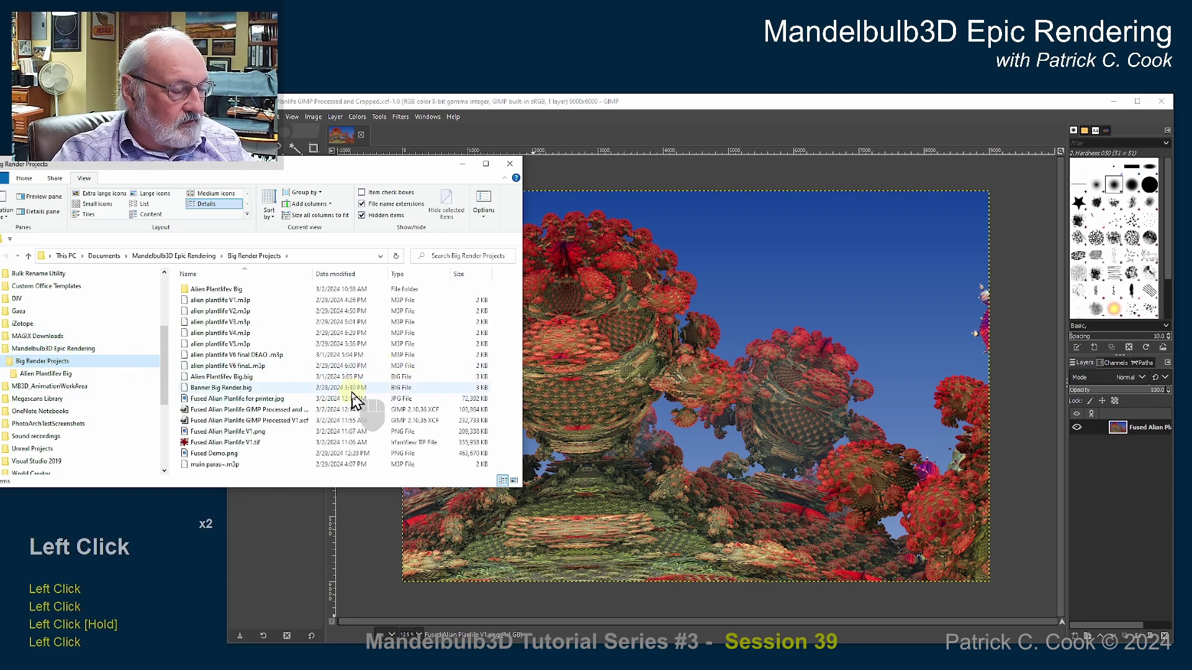
- Open the properties of Fused Alian Planlife for printer.jpg to check its file size
left_click(278, 400)
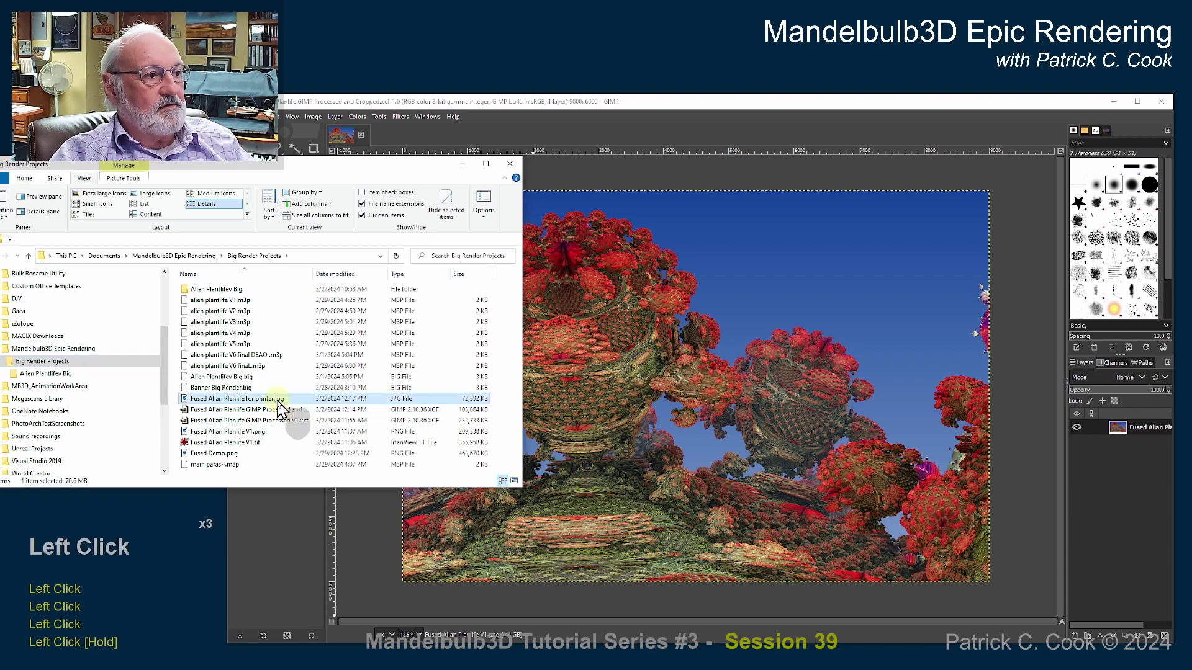
right_click(274, 401)
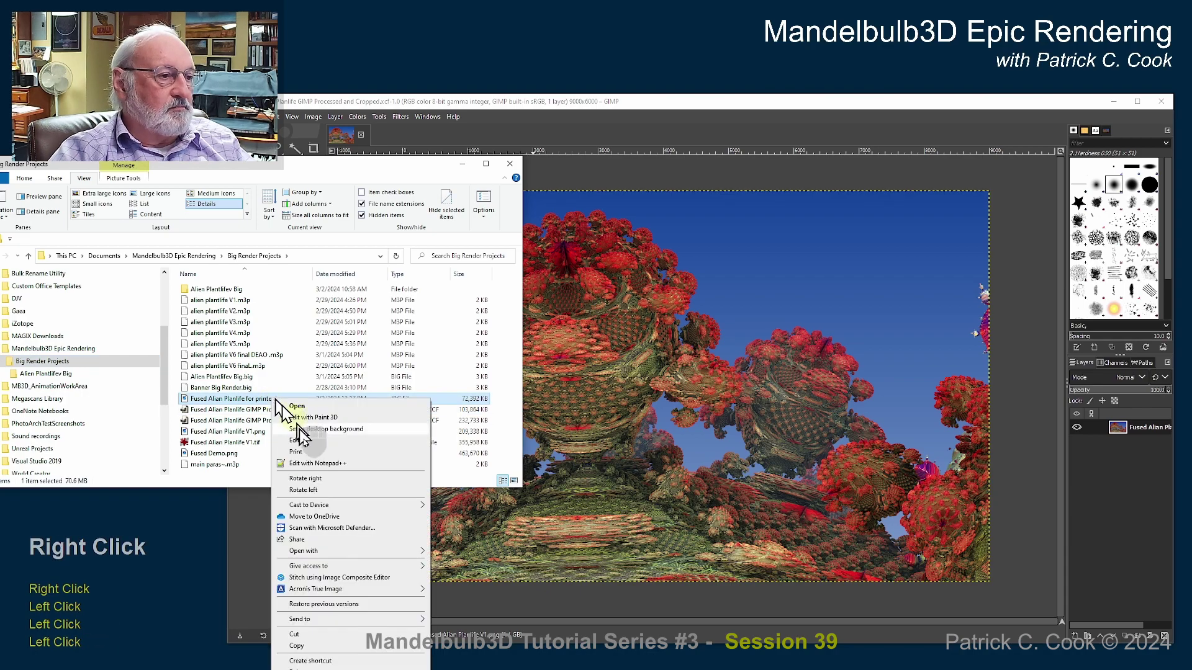
left_click(309, 667)
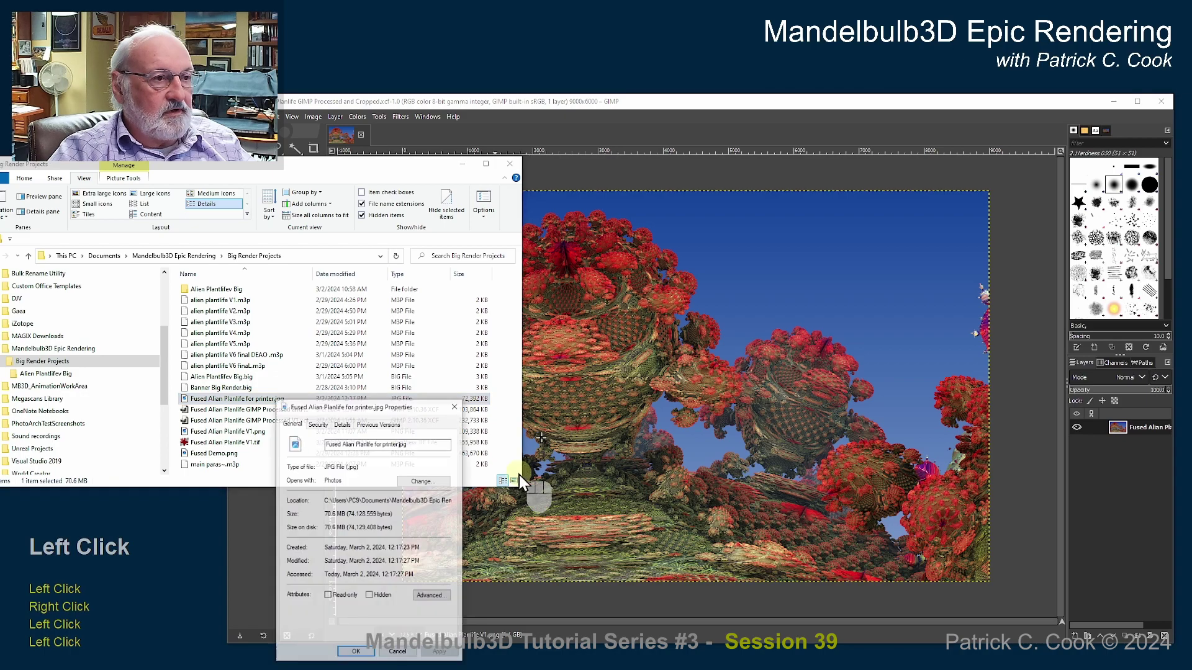
- Review the printer JPEG's detailed properties, including dimensions, resolution, bit depth and color representation, and close the properties
left_click_drag(412, 331, 671, 210)
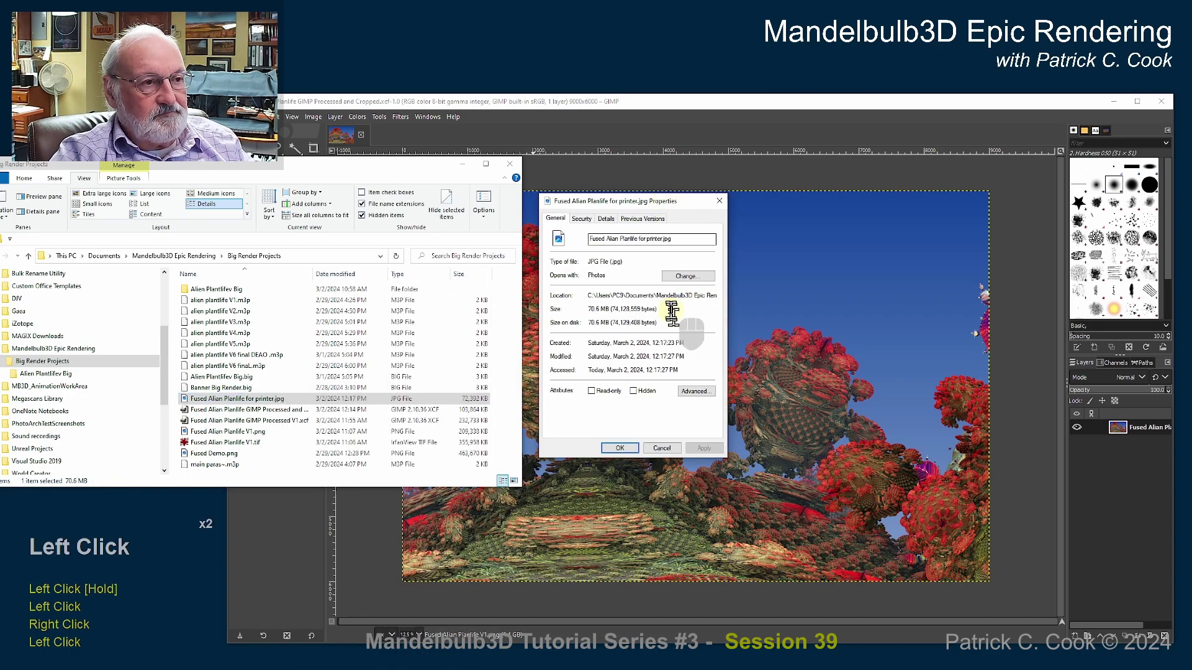
left_click(601, 221)
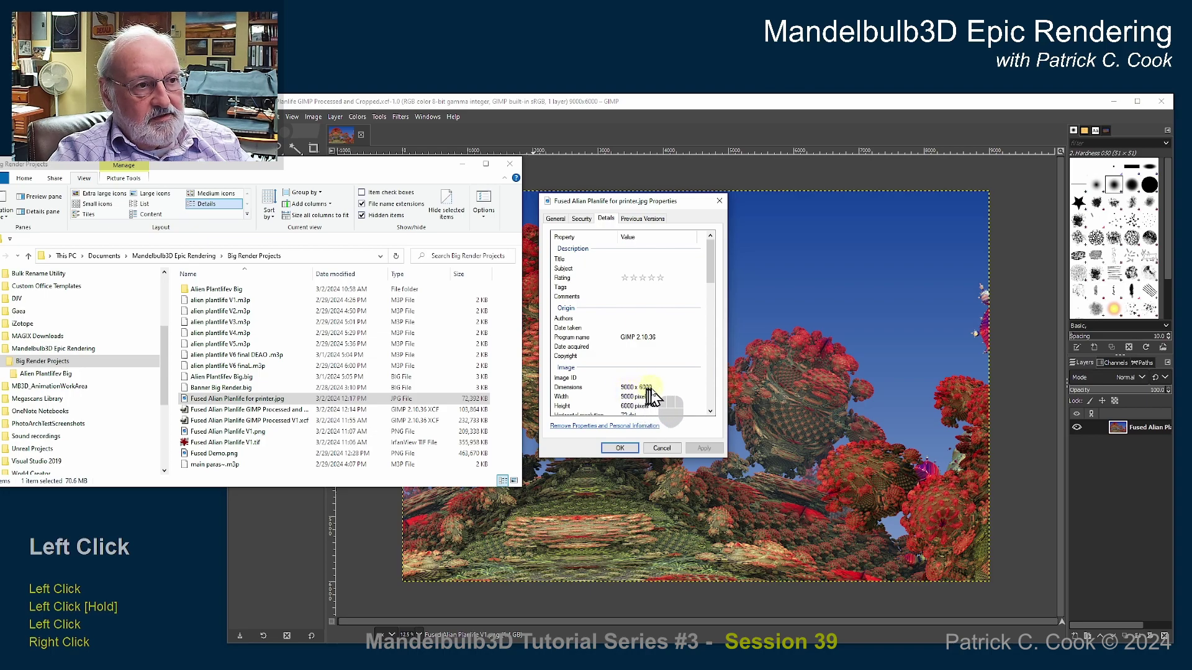
left_click_drag(713, 280, 715, 304)
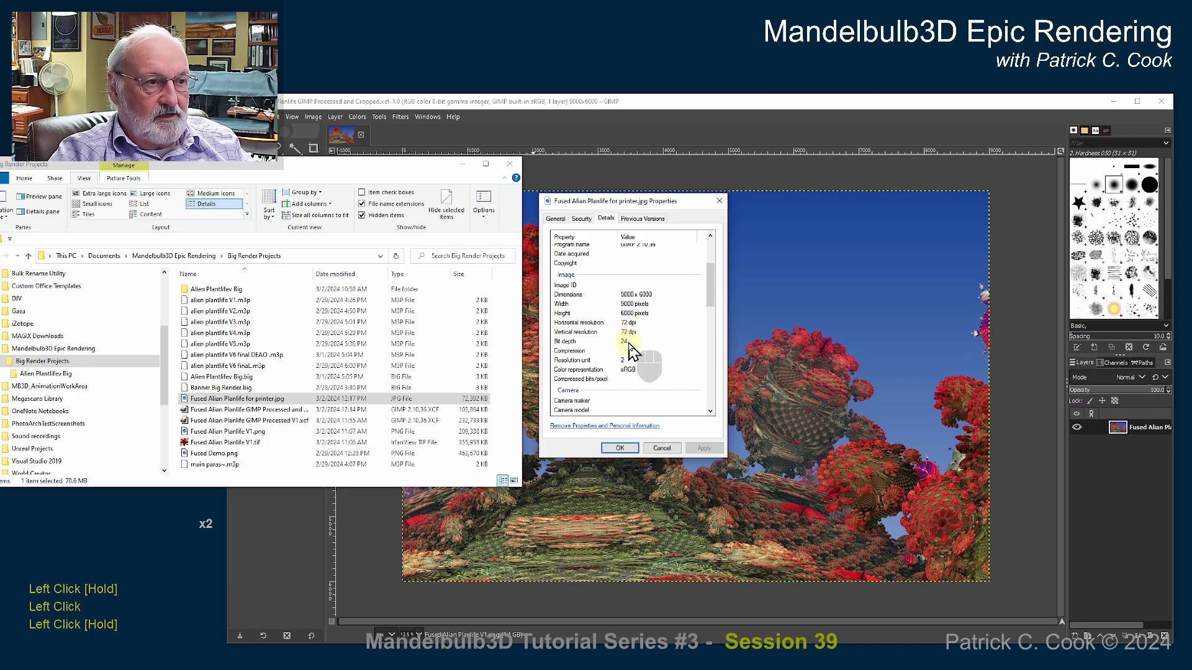
left_click_drag(713, 292, 712, 305)
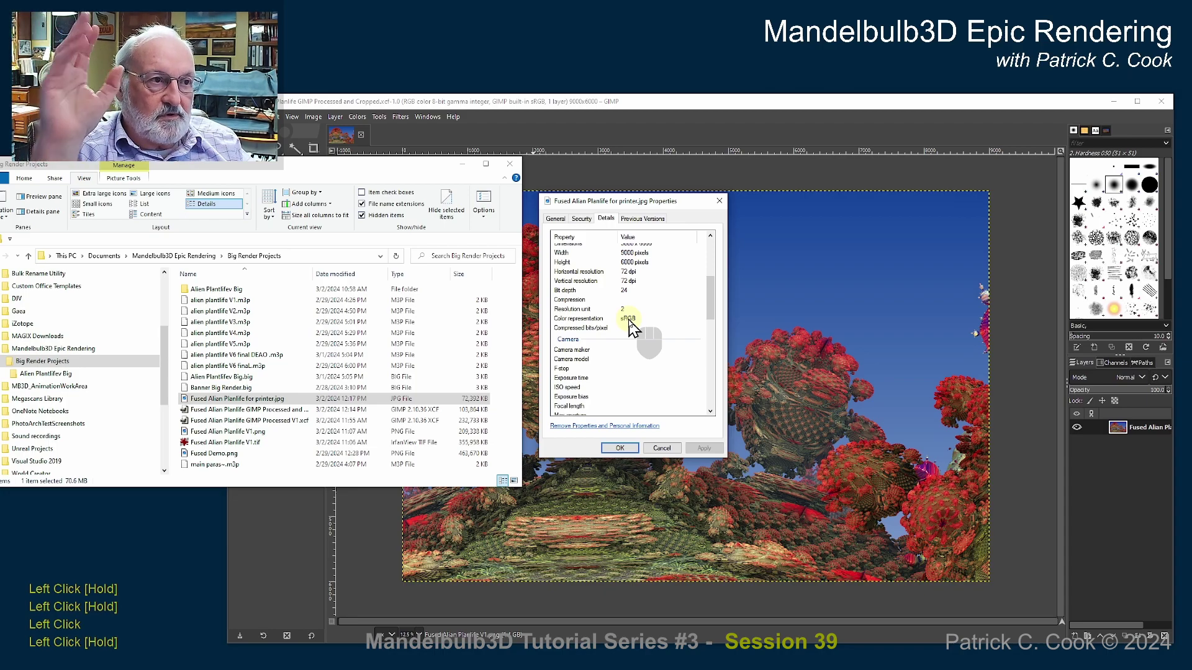
mouse_move(712, 307)
left_mouse_down()
mouse_move(713, 332)
mouse_move(714, 318)
left_mouse_up()
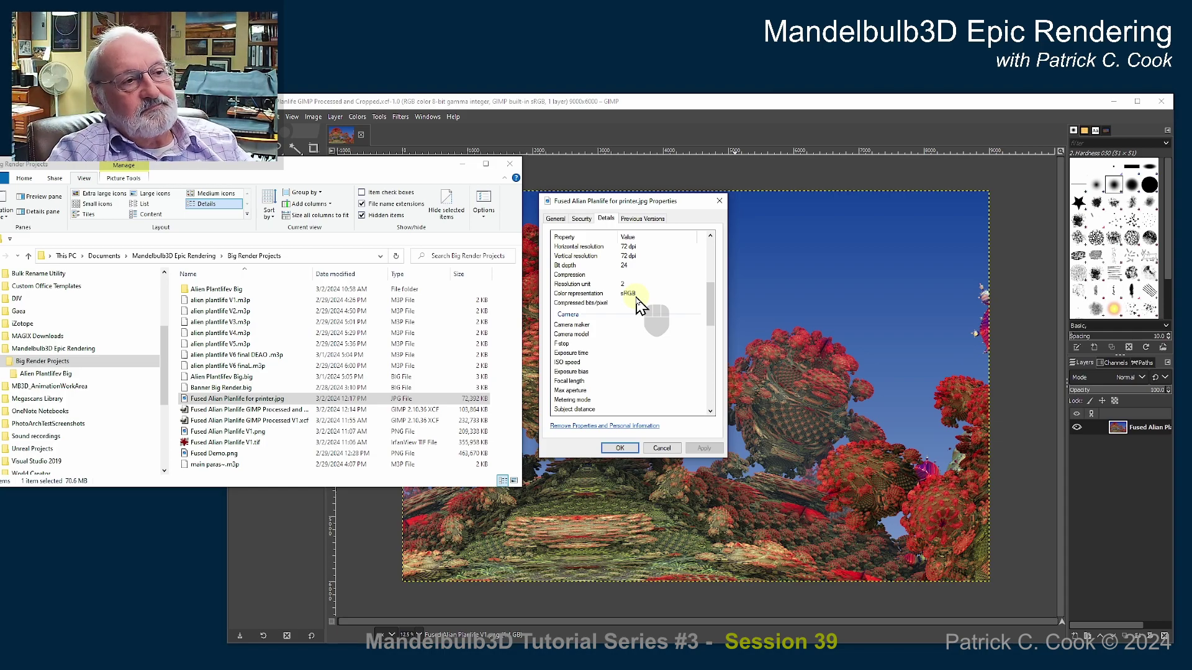
left_click_drag(714, 324, 607, 285)
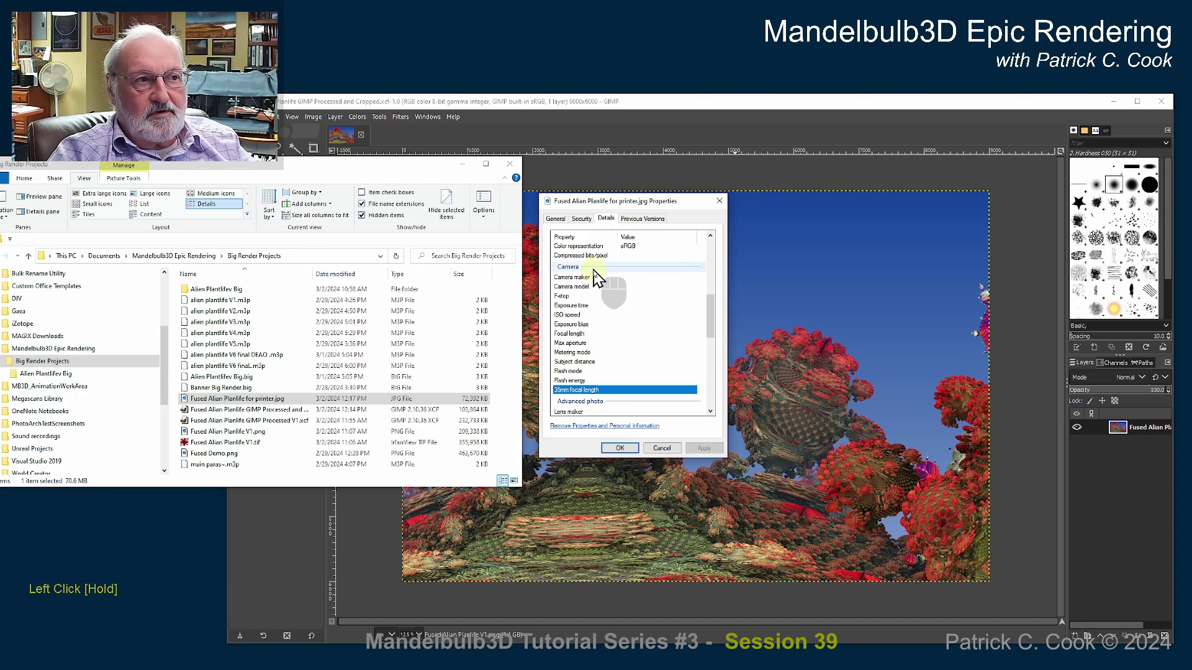
left_click_drag(711, 325, 655, 325)
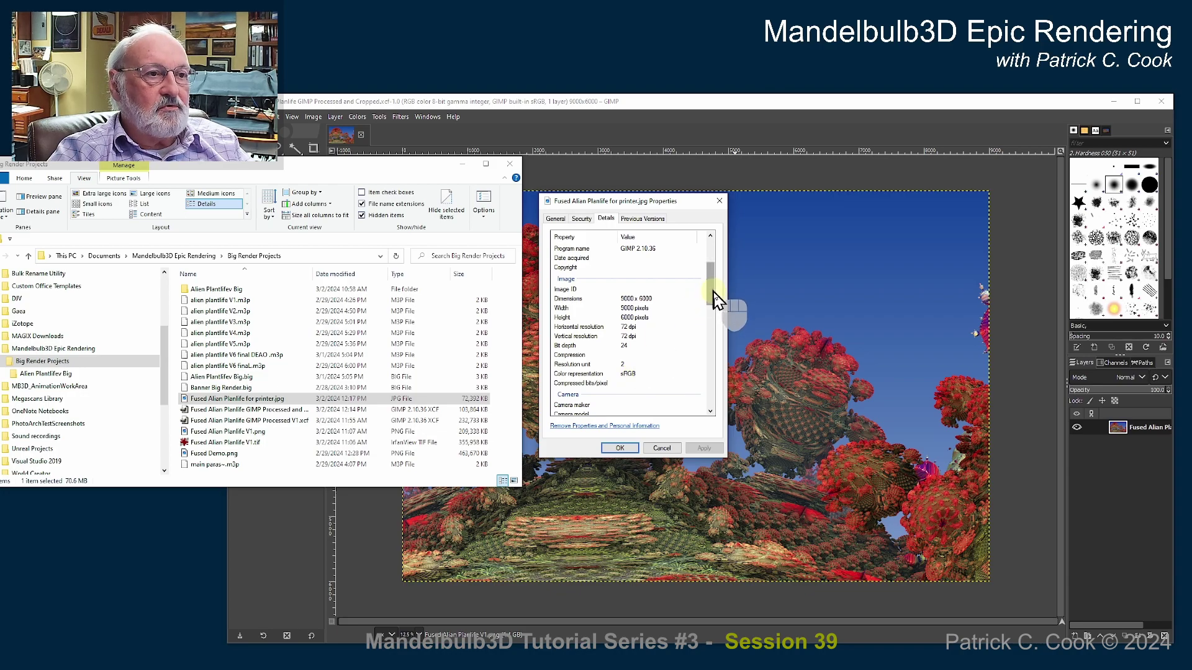
left_click(621, 448)
- Open Fused Alian Planlife for printer.jpg with the Photos app
double_click(272, 401)
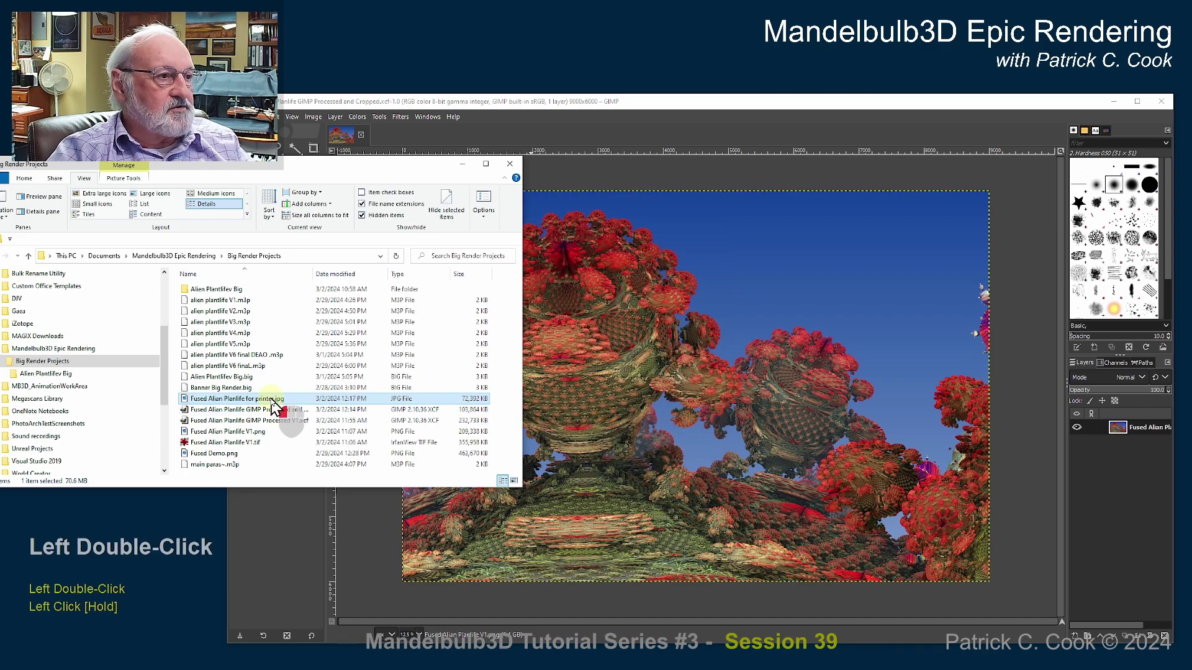
left_click(590, 206)
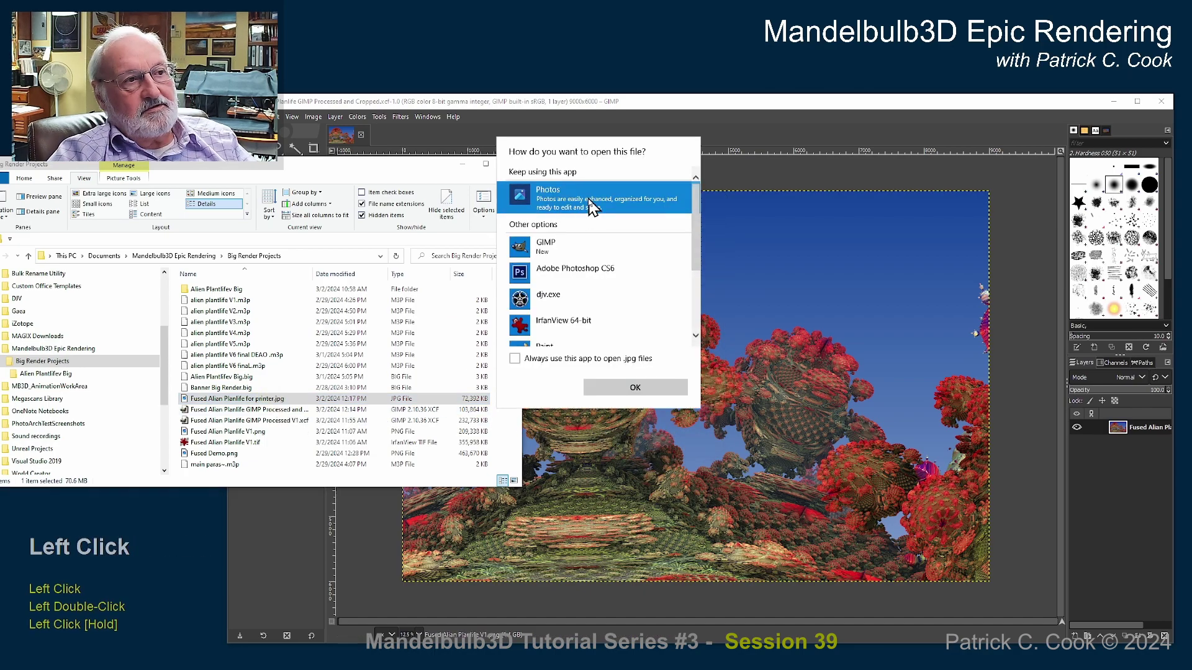
left_click(658, 388)
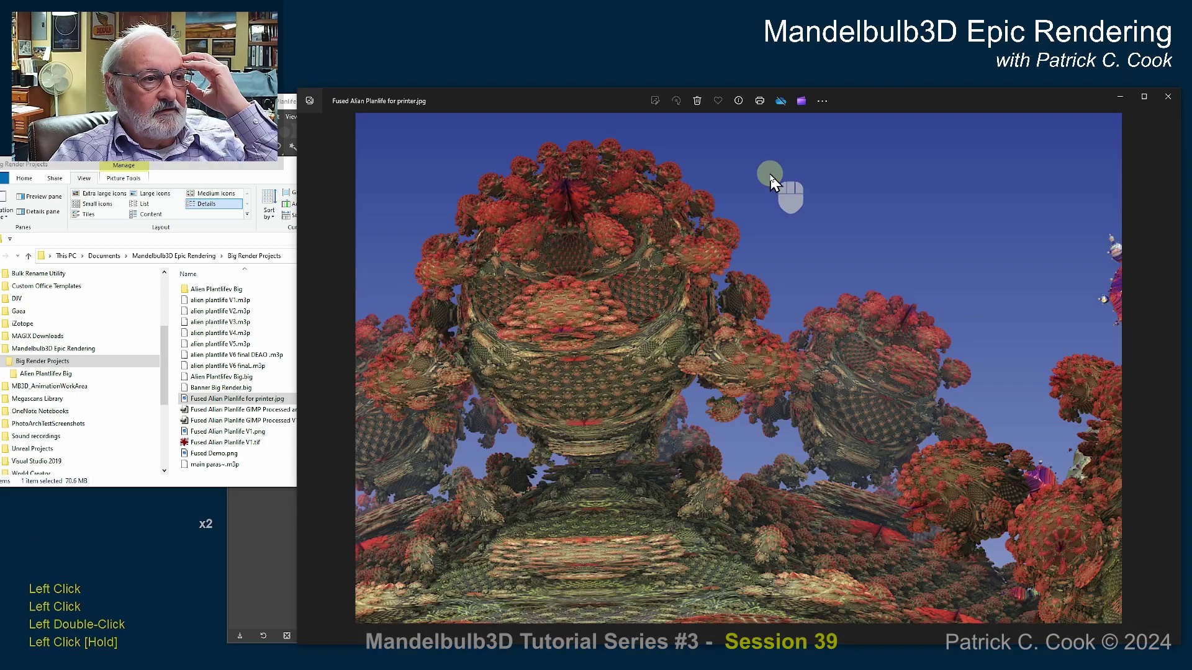
- Move the Photos window beside the GIMP image to compare their colors, and close Photos
mouse_move(602, 98)
left_mouse_down()
mouse_move(563, 94)
mouse_move(581, 105)
left_mouse_up()
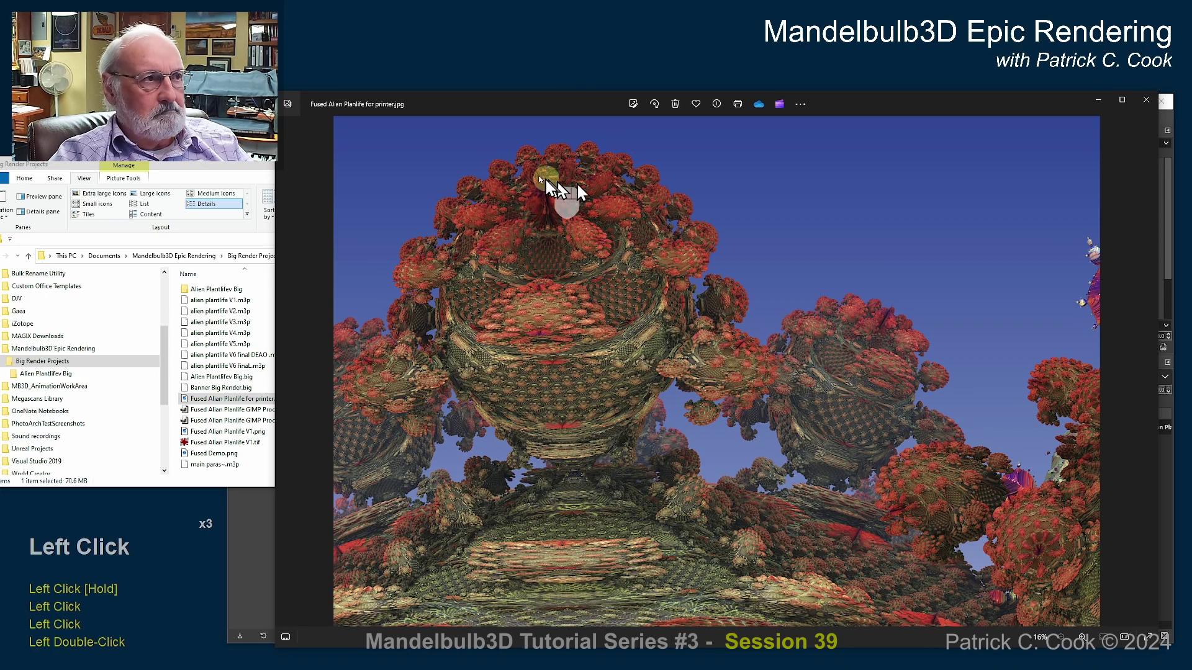
mouse_move(516, 100)
left_mouse_down()
mouse_move(738, 230)
mouse_move(898, 271)
mouse_move(912, 146)
mouse_move(923, 147)
mouse_move(894, 149)
mouse_move(989, 155)
mouse_move(924, 154)
left_mouse_up()
left_click(463, 165)
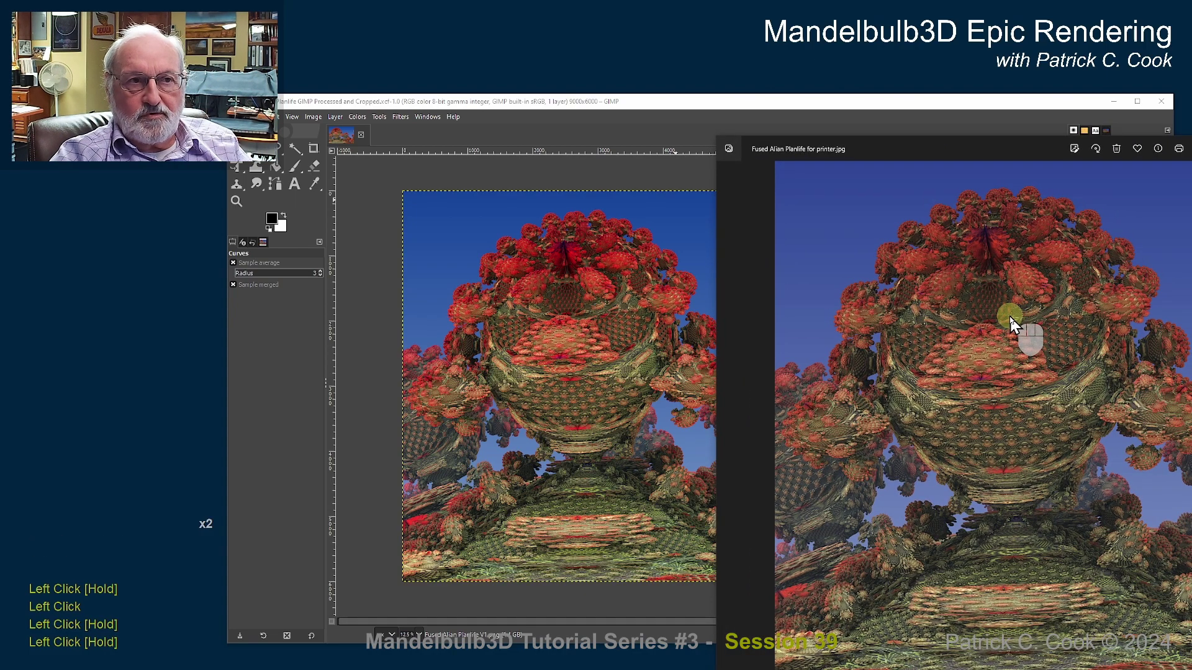
left_click_drag(967, 144, 441, 125)
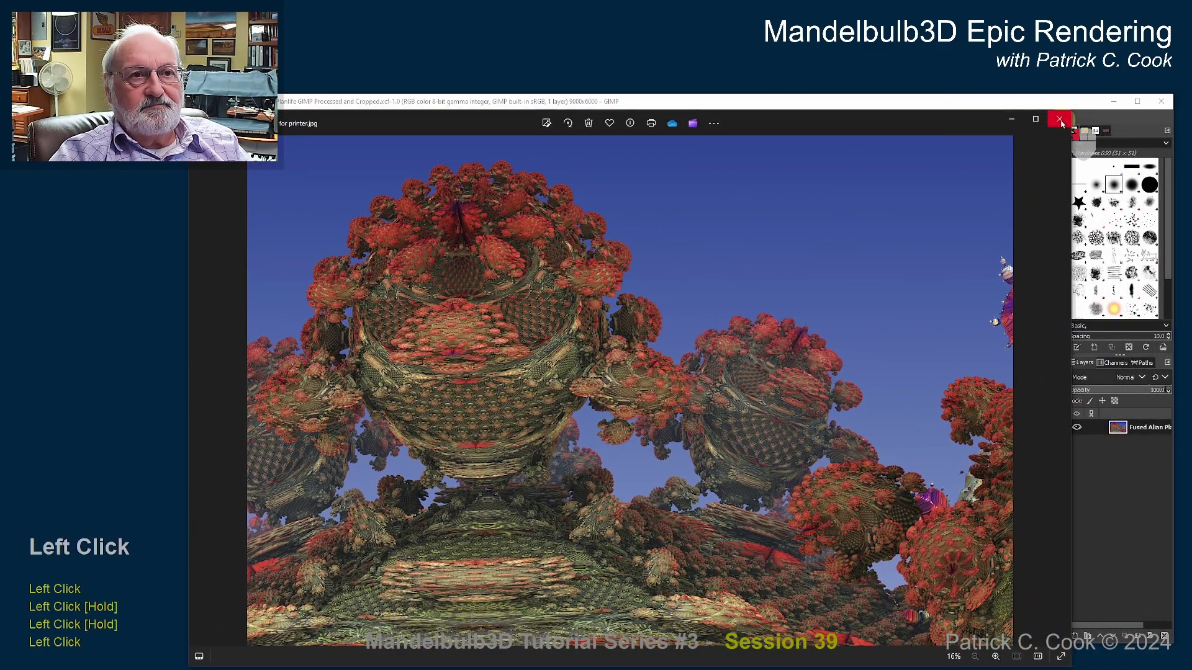
left_click(1061, 120)
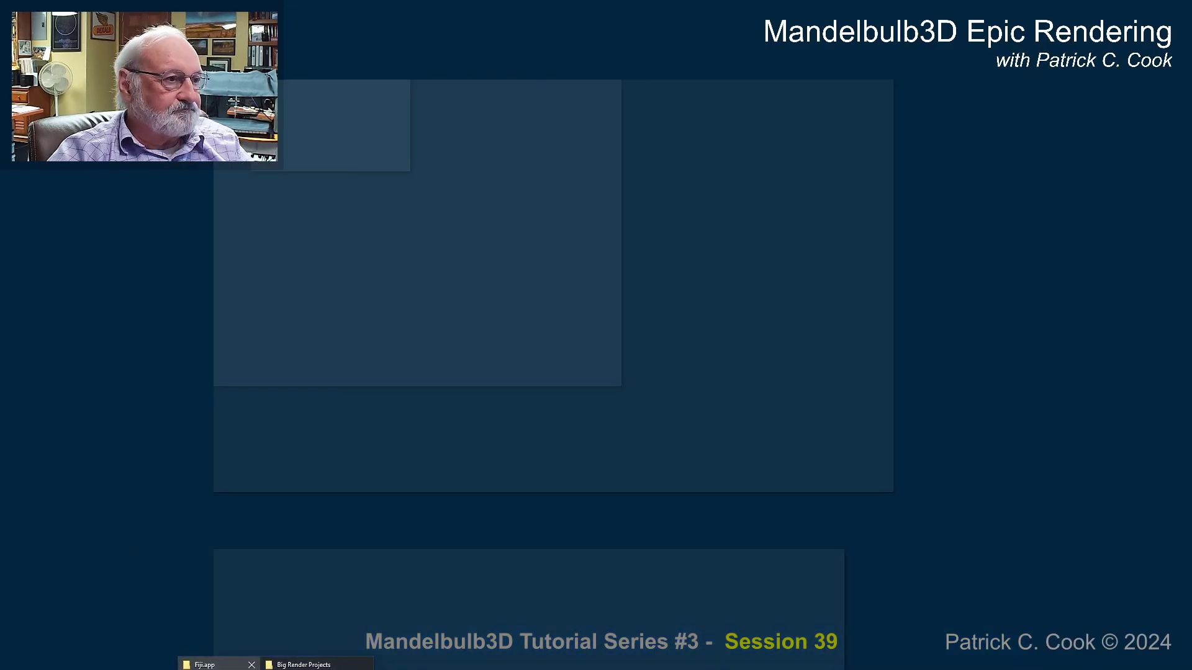
- Return to the Big Render Projects folder and open Fused Alian Planlife for printer.jpg with IrfanView 64-bit
left_click(255, 667)
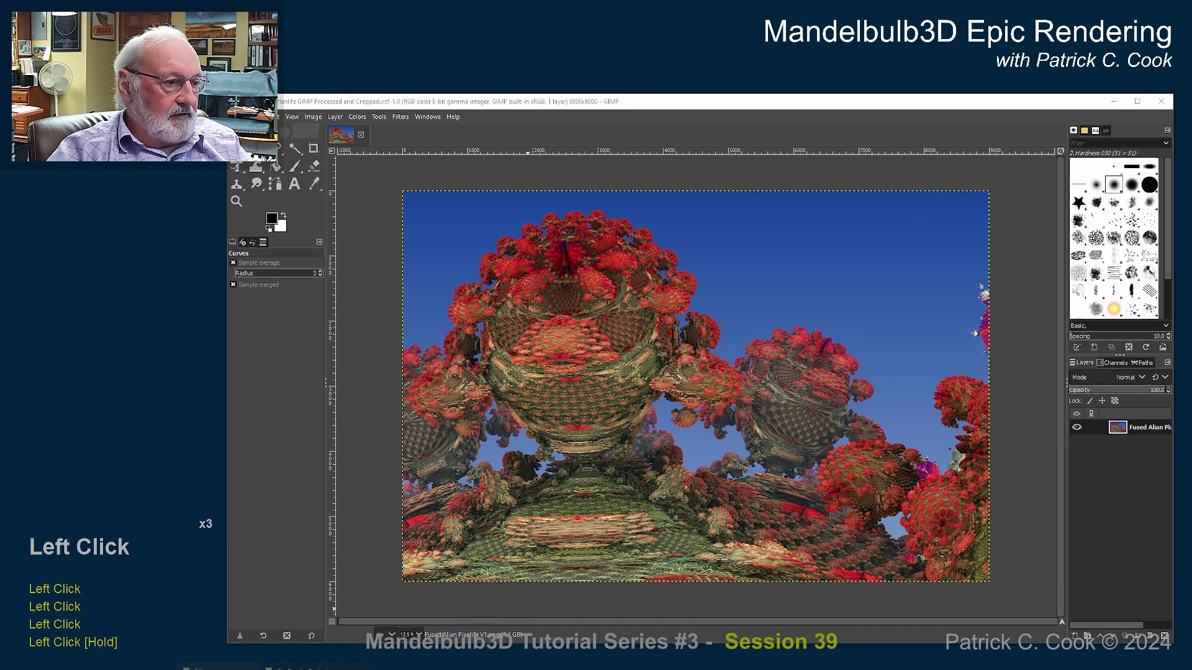
left_click(320, 668)
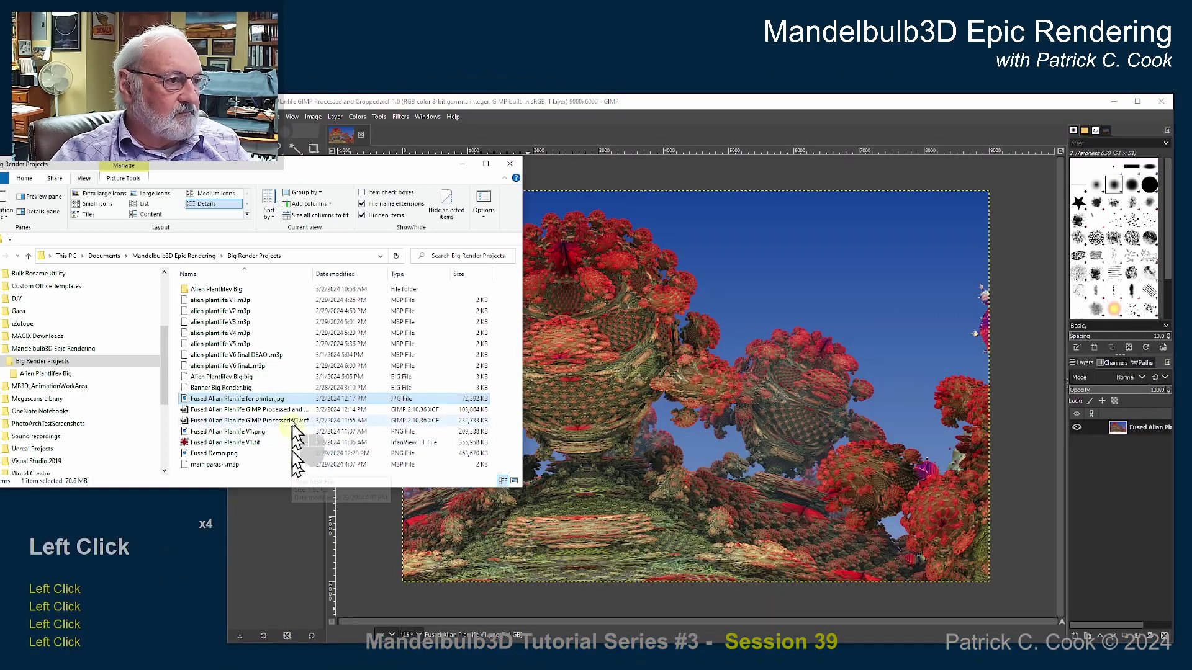
right_click(271, 406)
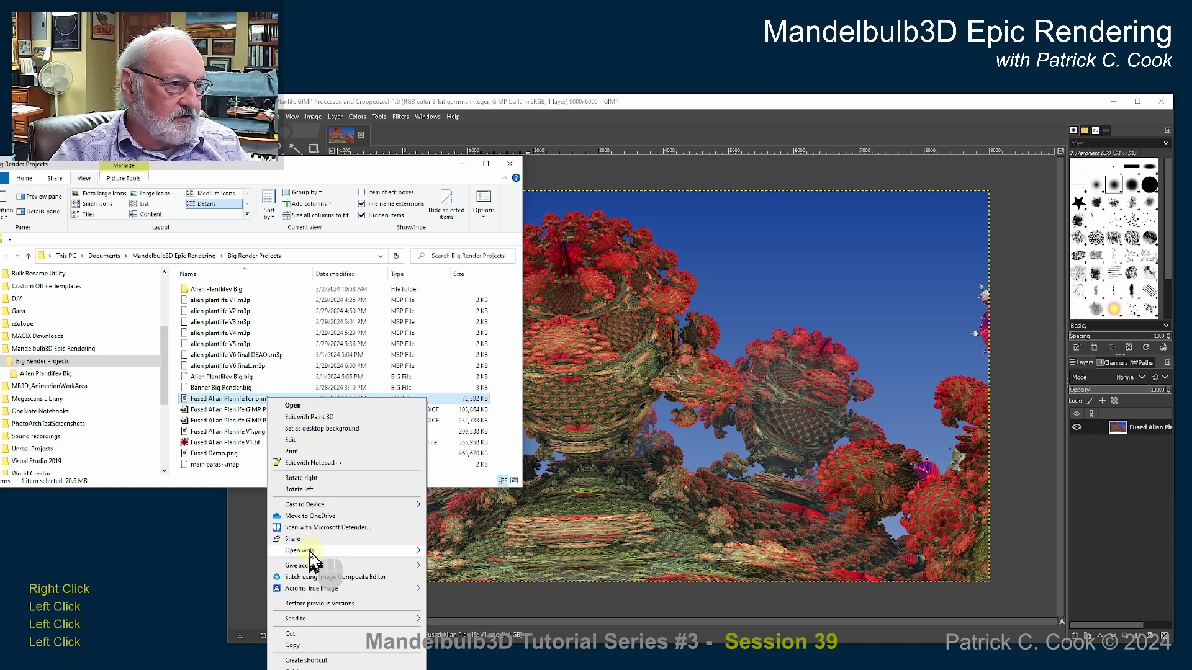
mouse_move(314, 551)
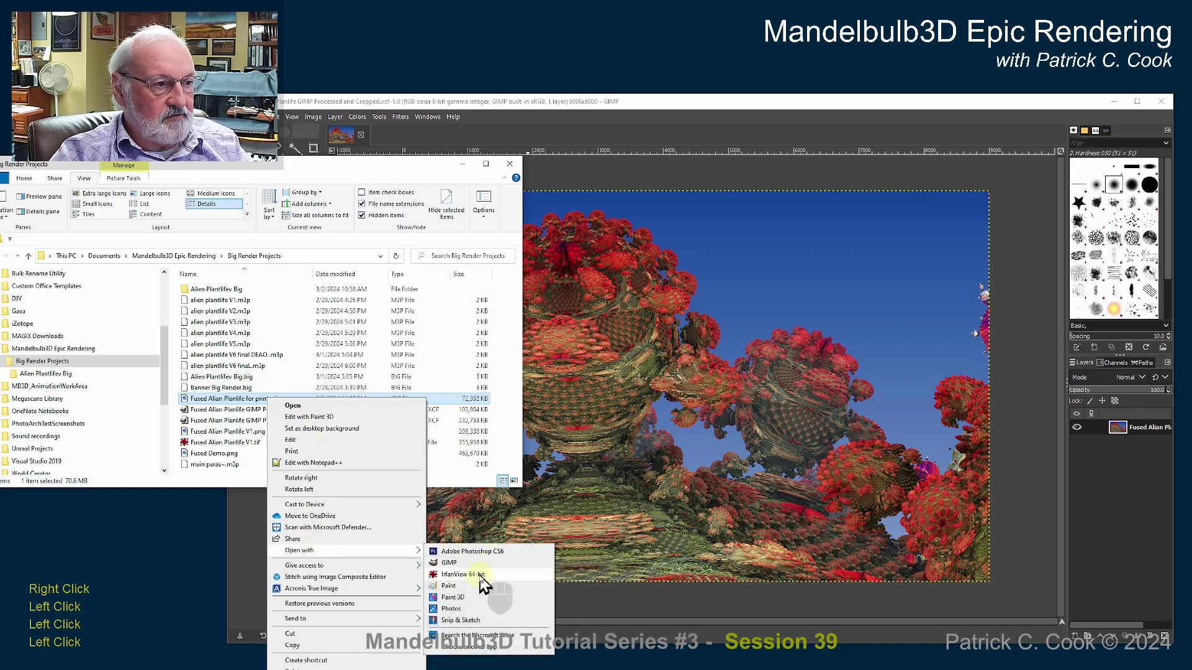
left_click(471, 575)
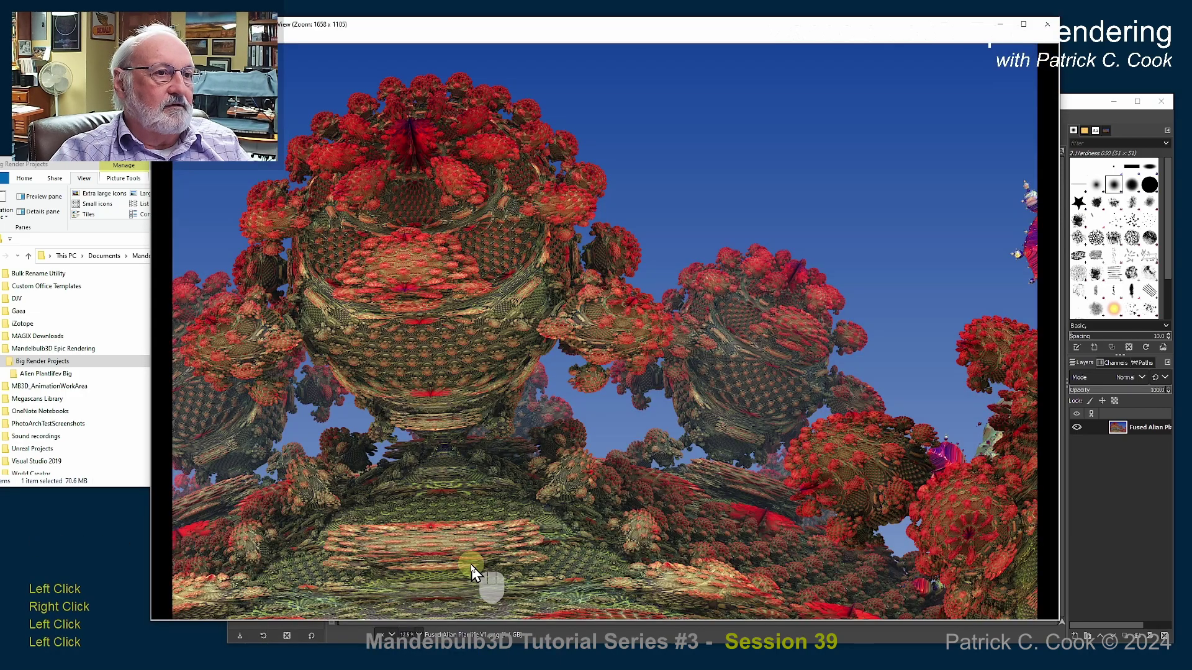
- Shrink the IrfanView window and place it beside the GIMP image, with File Explorer moved aside, to compare the colors
left_click_drag(450, 35, 428, 103)
left_click_drag(1049, 103, 986, 145)
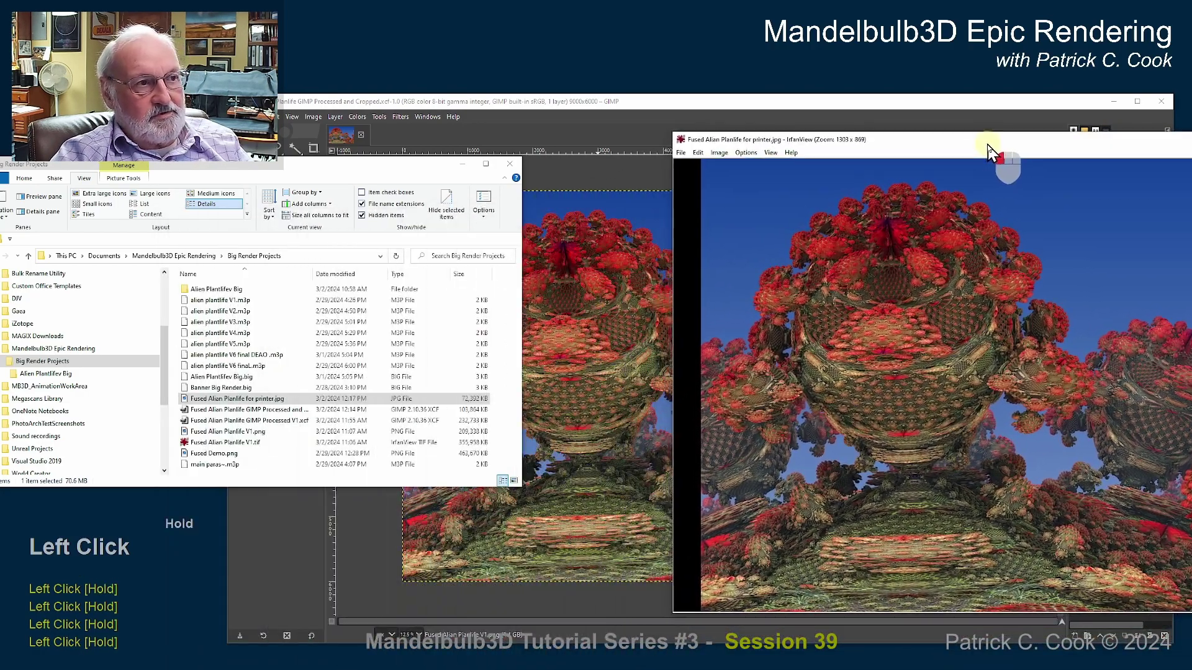
left_click_drag(417, 178, 78, 174)
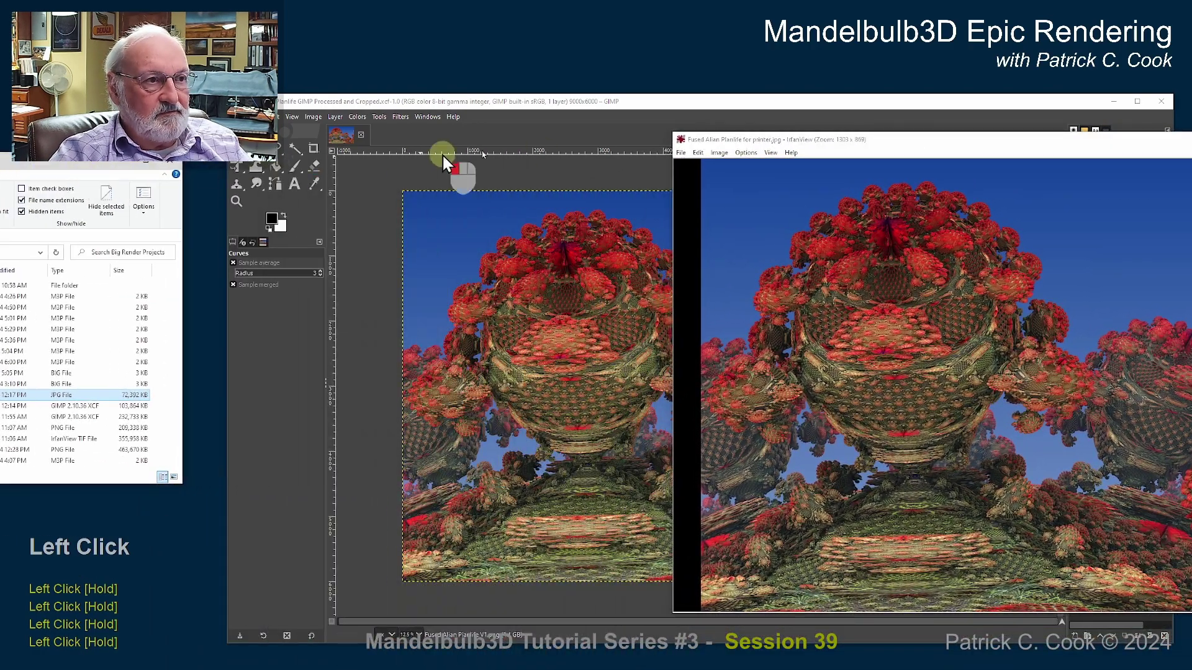
left_click_drag(863, 152, 890, 152)
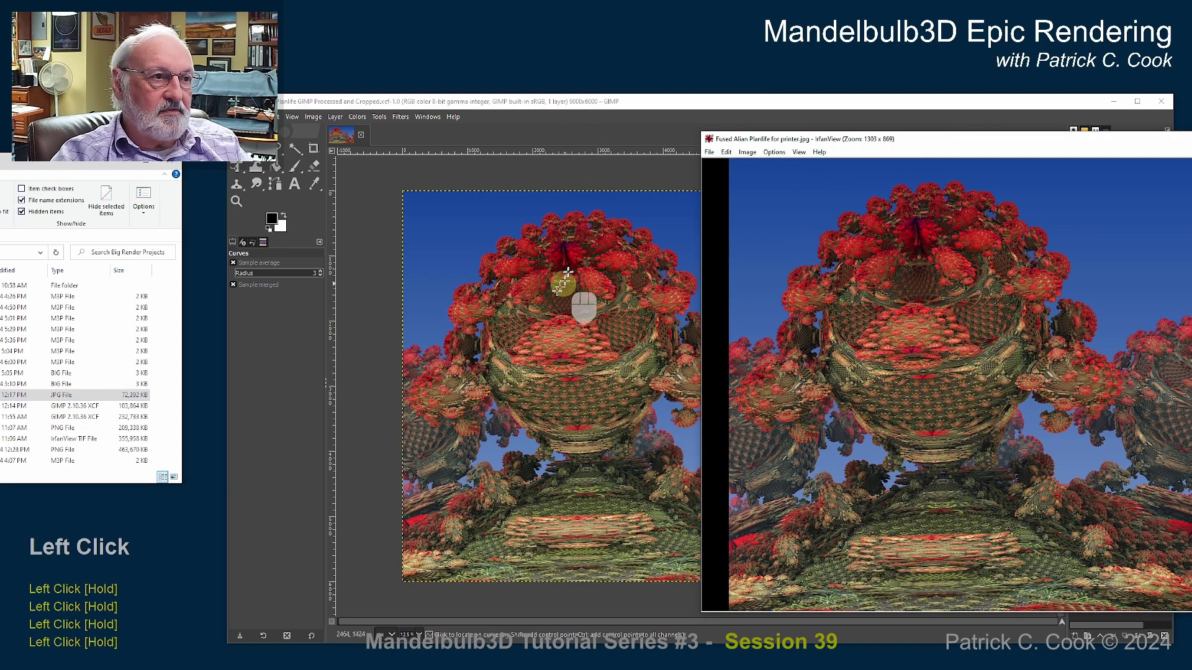
left_click_drag(969, 165, 524, 167)
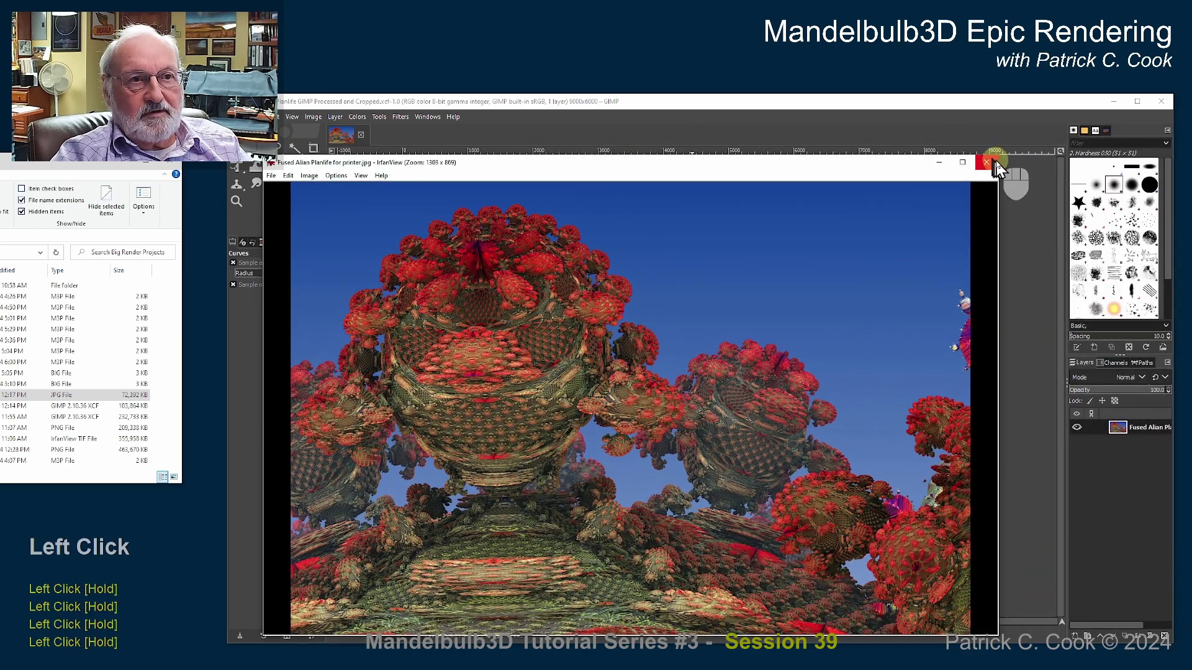
left_click_drag(998, 157, 919, 186)
left_click_drag(558, 202, 967, 176)
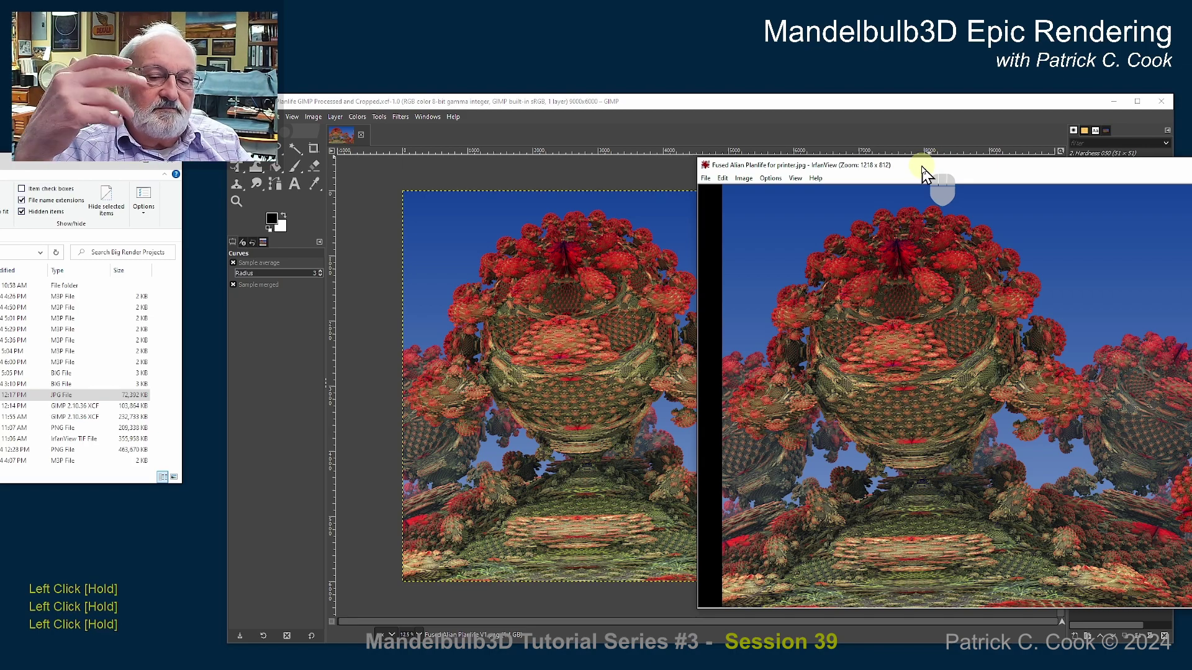
mouse_move(923, 172)
left_mouse_down()
mouse_move(916, 153)
mouse_move(971, 274)
mouse_move(904, 389)
mouse_move(949, 341)
mouse_move(936, 319)
left_mouse_up()
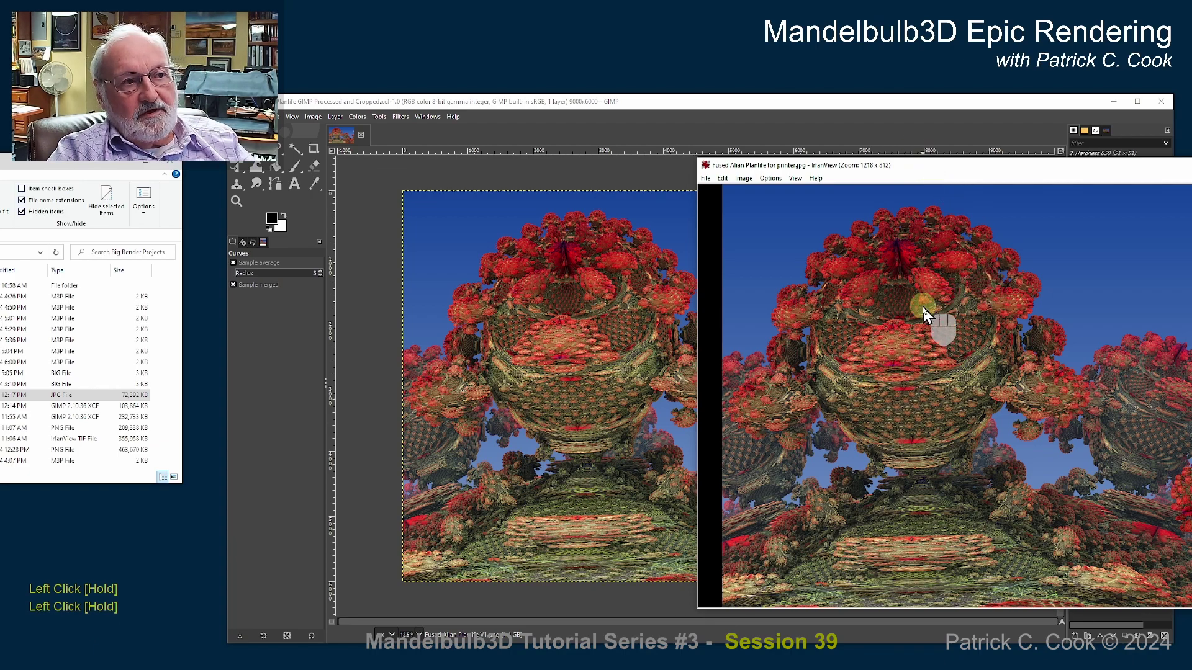
mouse_move(923, 313)
left_mouse_down()
mouse_move(541, 266)
mouse_move(332, 306)
left_mouse_up()
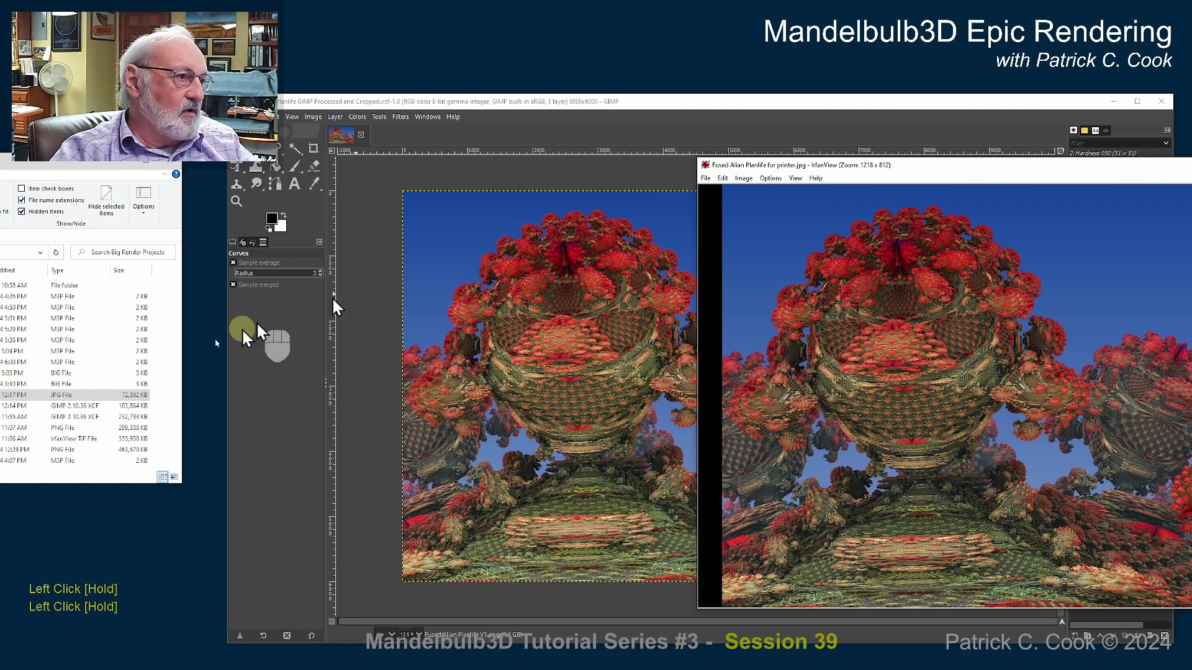
- Reopen the printer JPEG in Photos and resize and place its window below the GIMP and IrfanView images for comparison
right_click(34, 397)
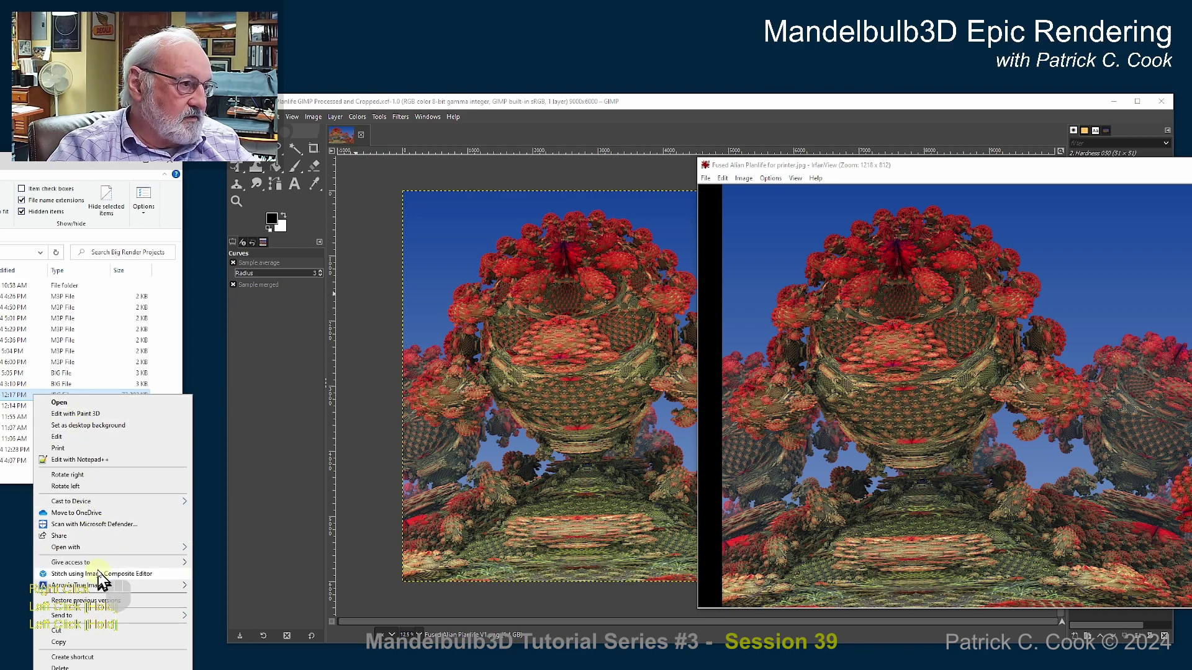
left_click(96, 548)
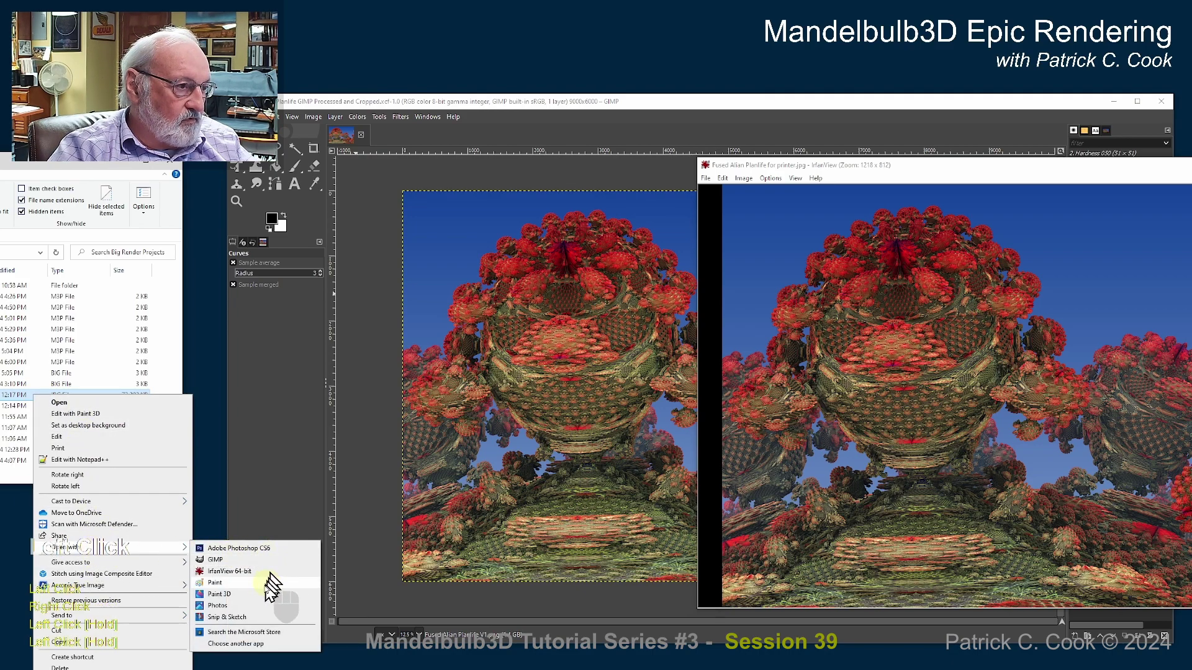
left_click(225, 605)
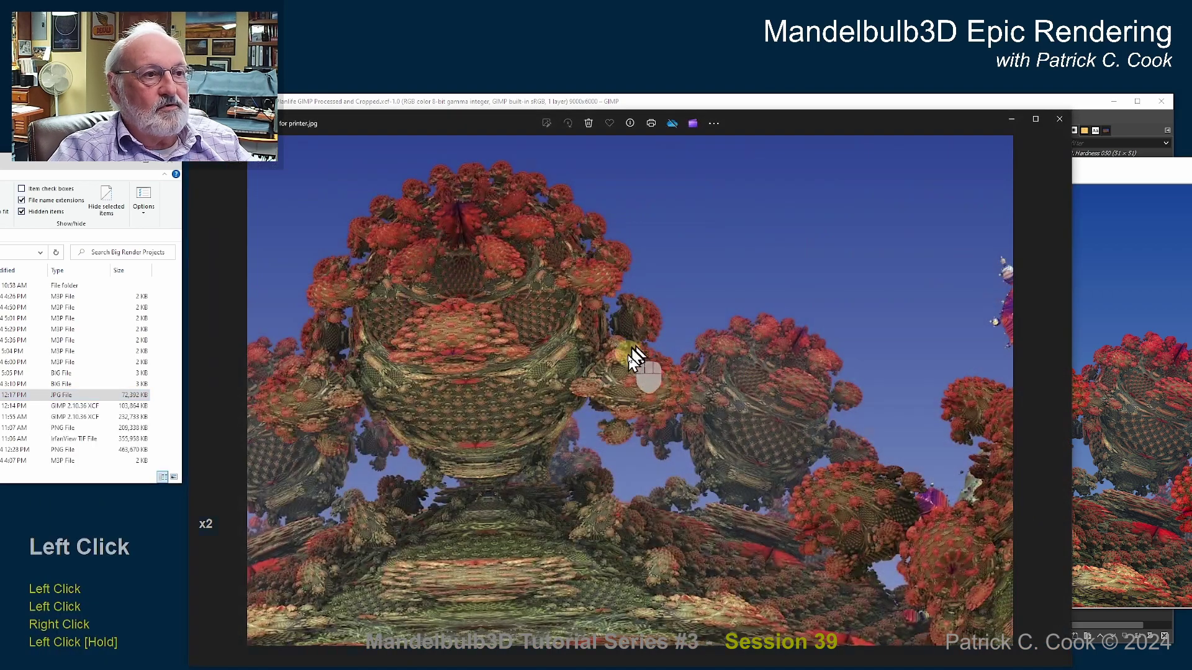
left_click_drag(1080, 124, 906, 367)
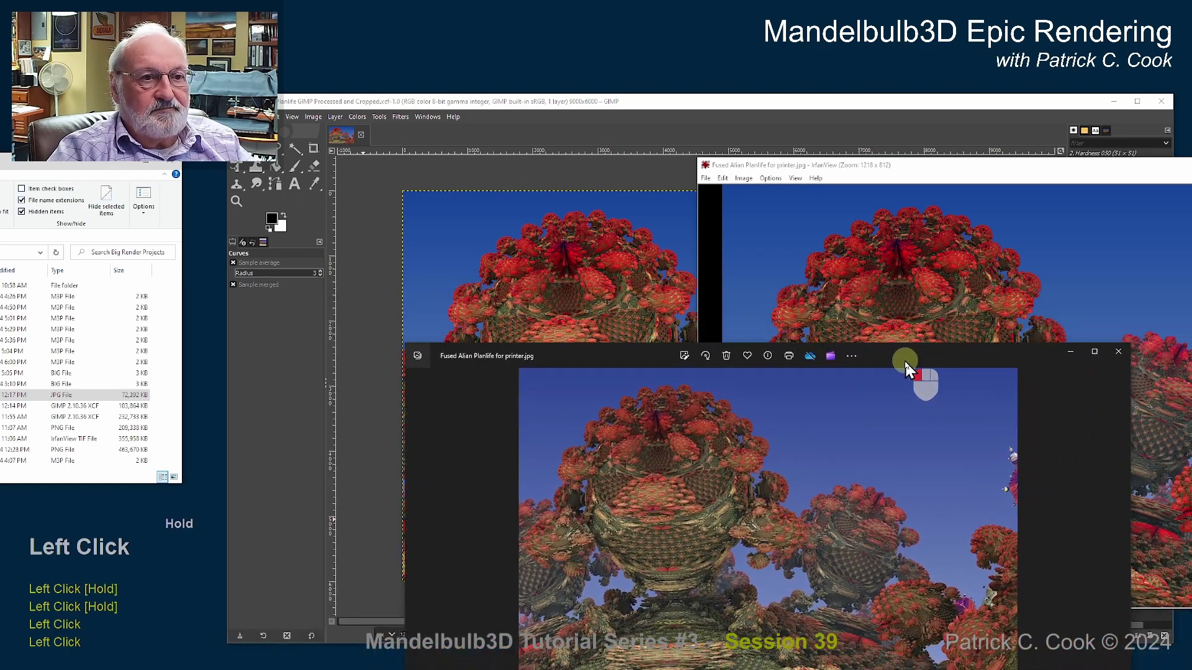
left_click_drag(1133, 350, 1119, 287)
left_click_drag(907, 304, 984, 380)
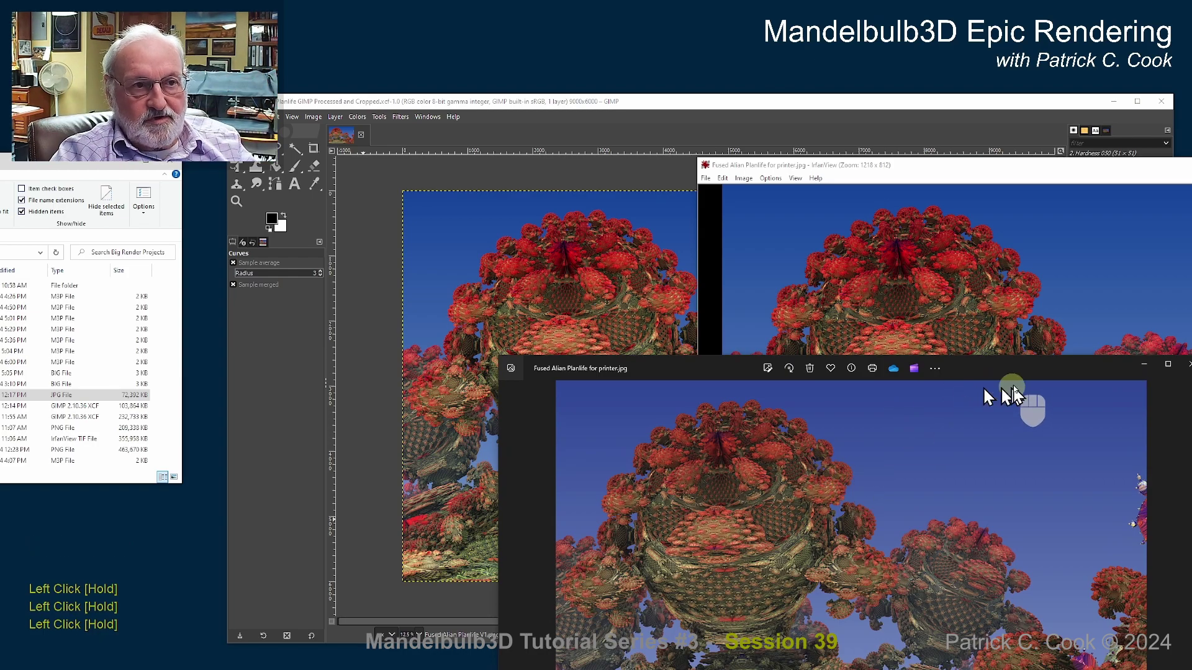
- Open the Photos settings and move their window into view to examine the available viewing options
left_click(936, 370)
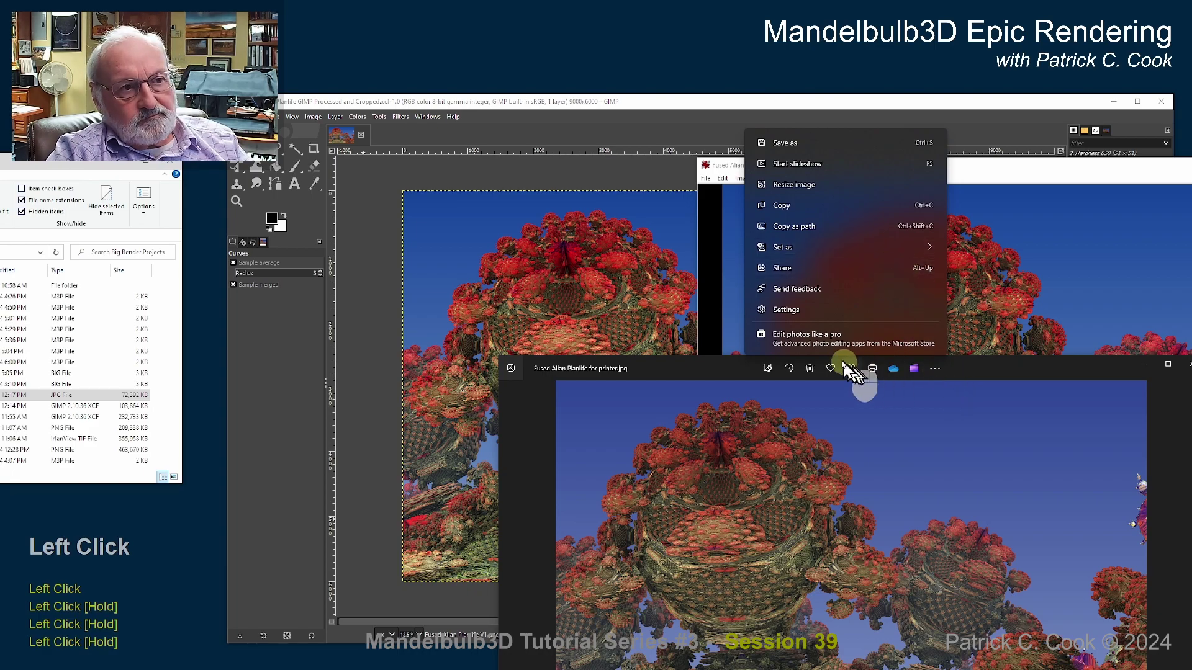
left_click(795, 315)
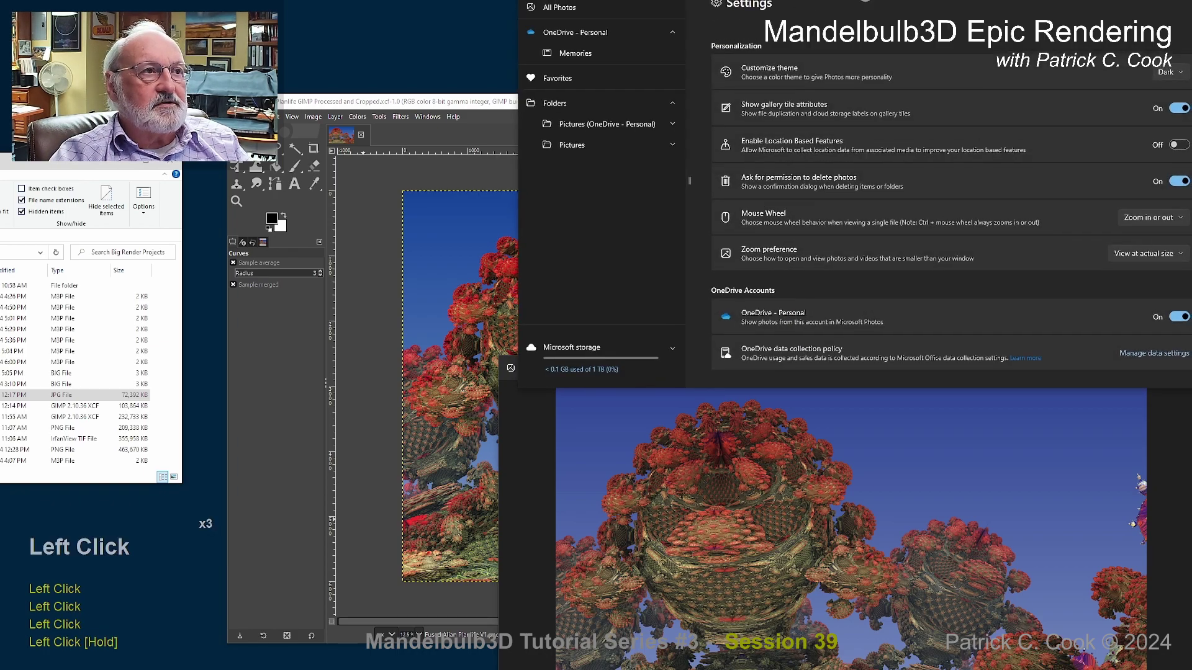
left_click_drag(850, 2, 664, 165)
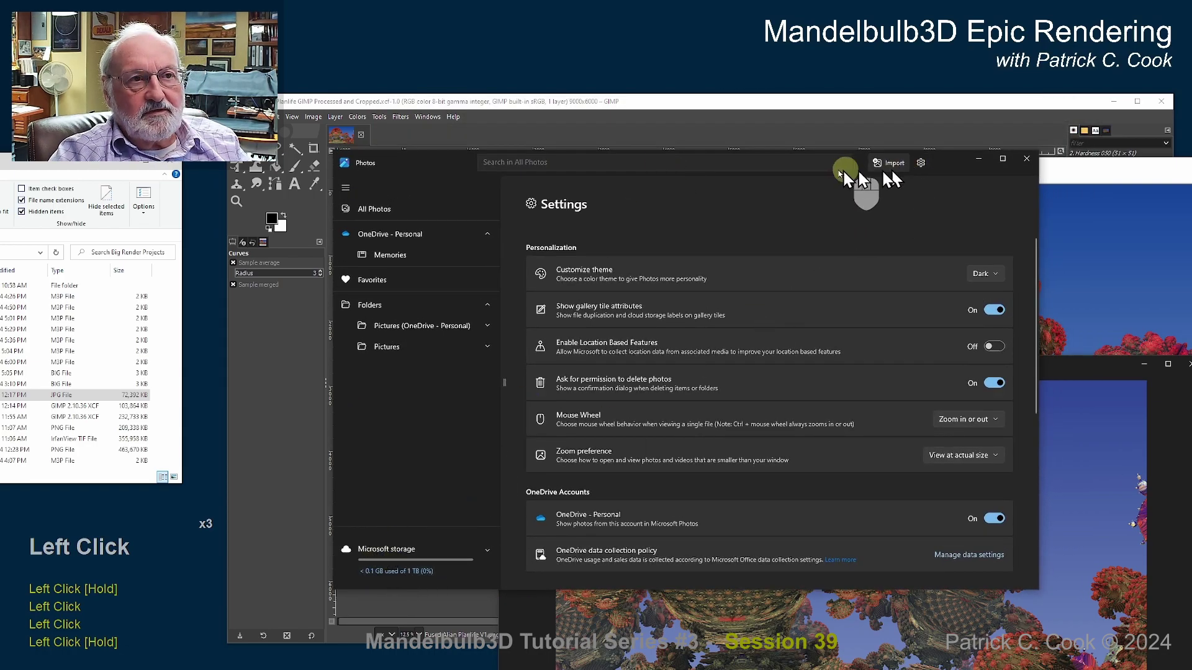
left_click(920, 163)
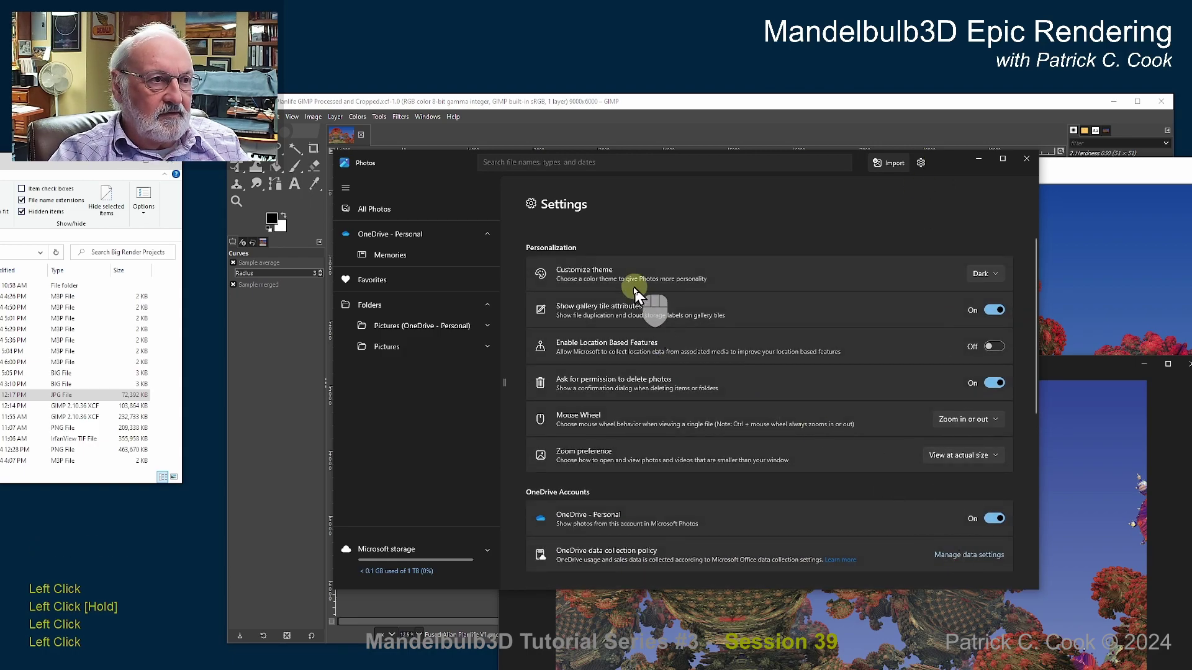
- Close the Photos settings and lower the printer JPEG's Photos window to compare its colors with the GIMP and IrfanView images
mouse_move(792, 175)
left_mouse_down()
mouse_move(789, 139)
mouse_move(791, 157)
left_mouse_up()
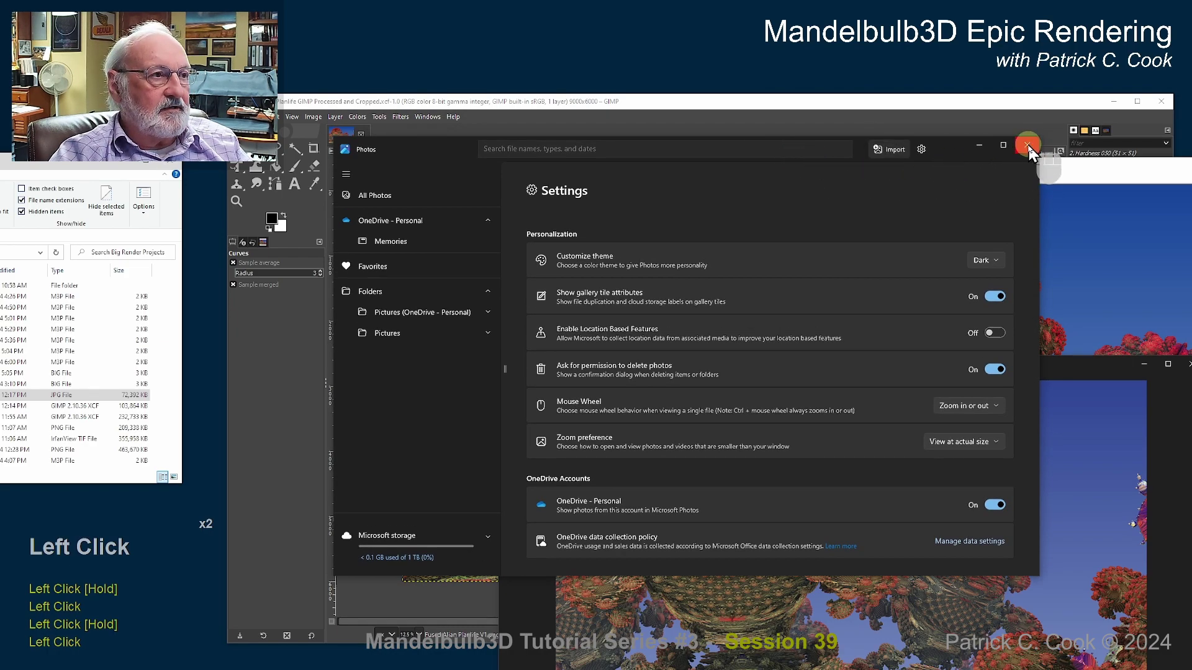
left_click(1028, 148)
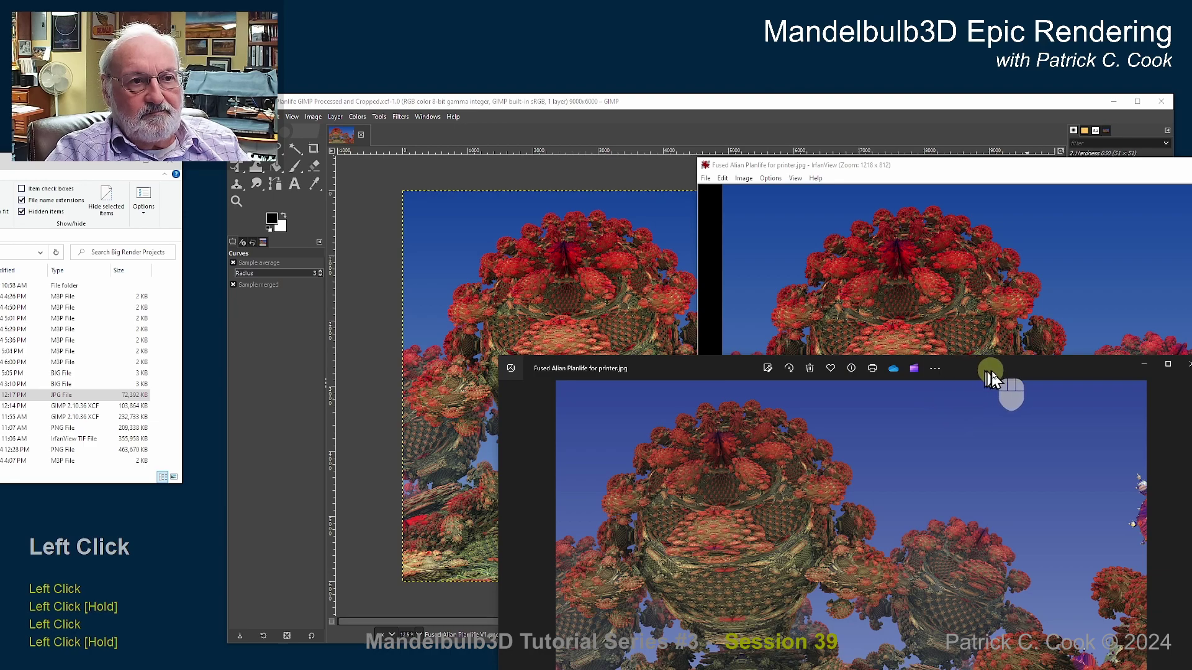
right_click(988, 374)
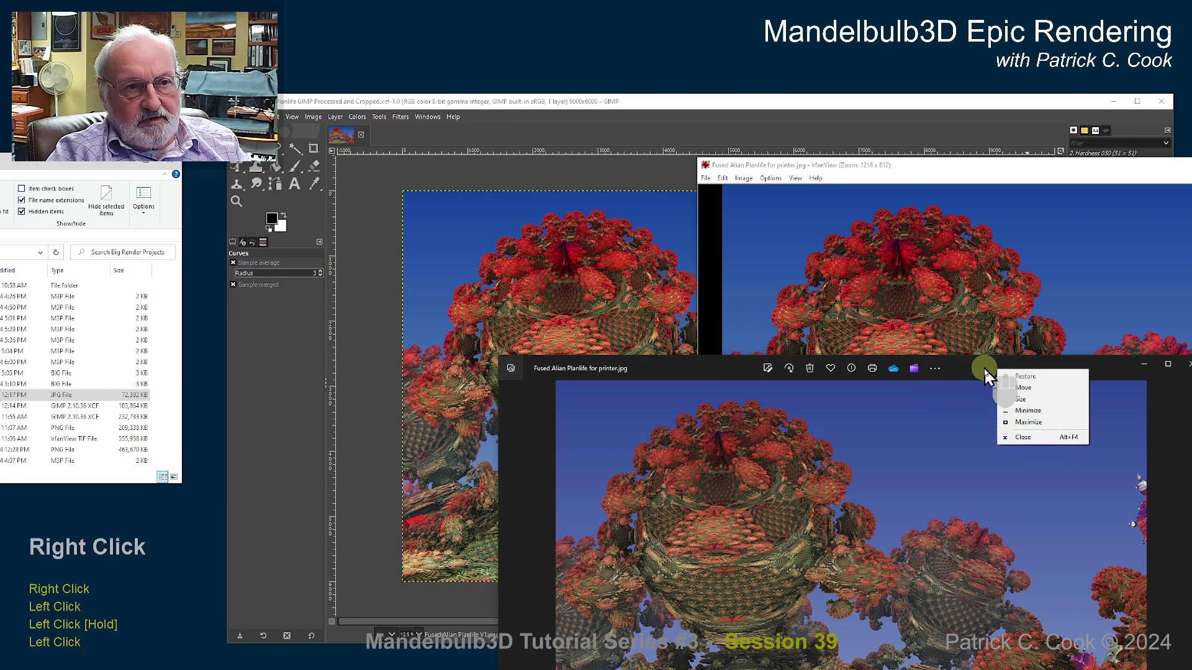
left_click(983, 367)
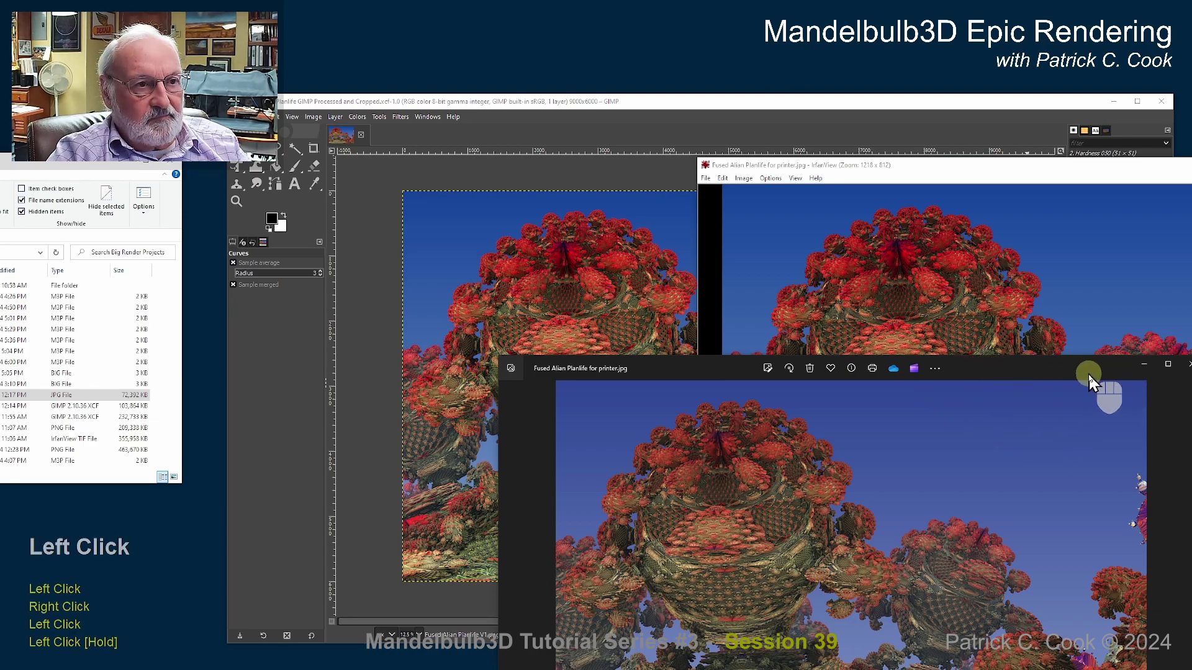
left_click_drag(1042, 372, 1028, 404)
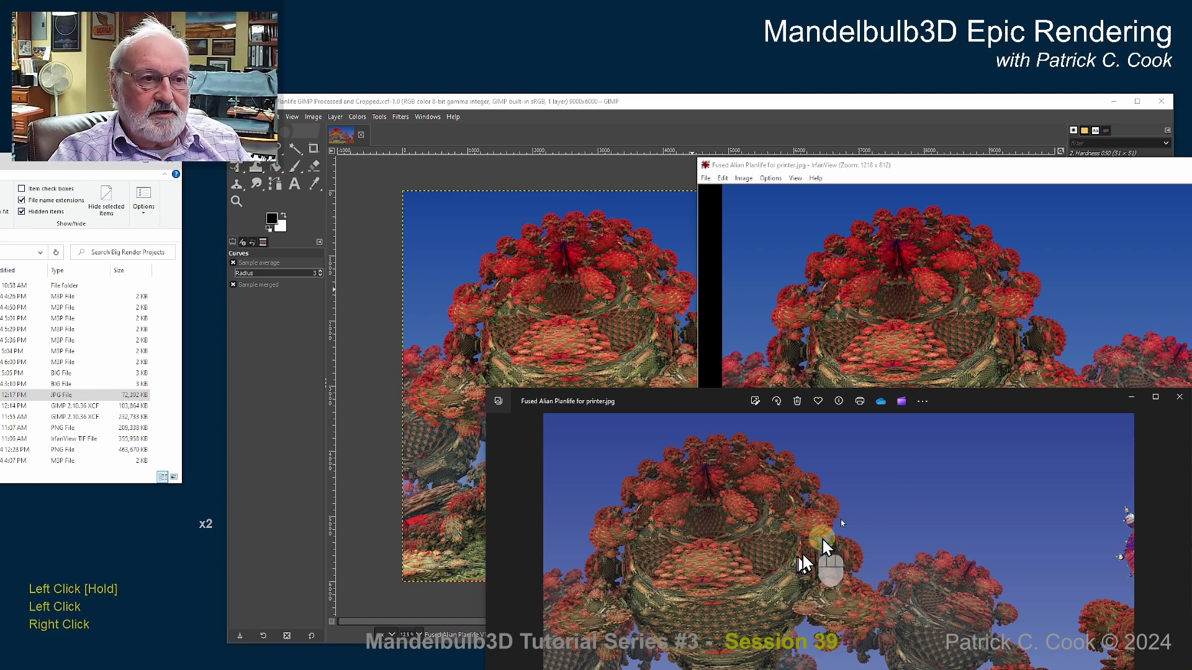
left_click_drag(967, 404, 937, 437)
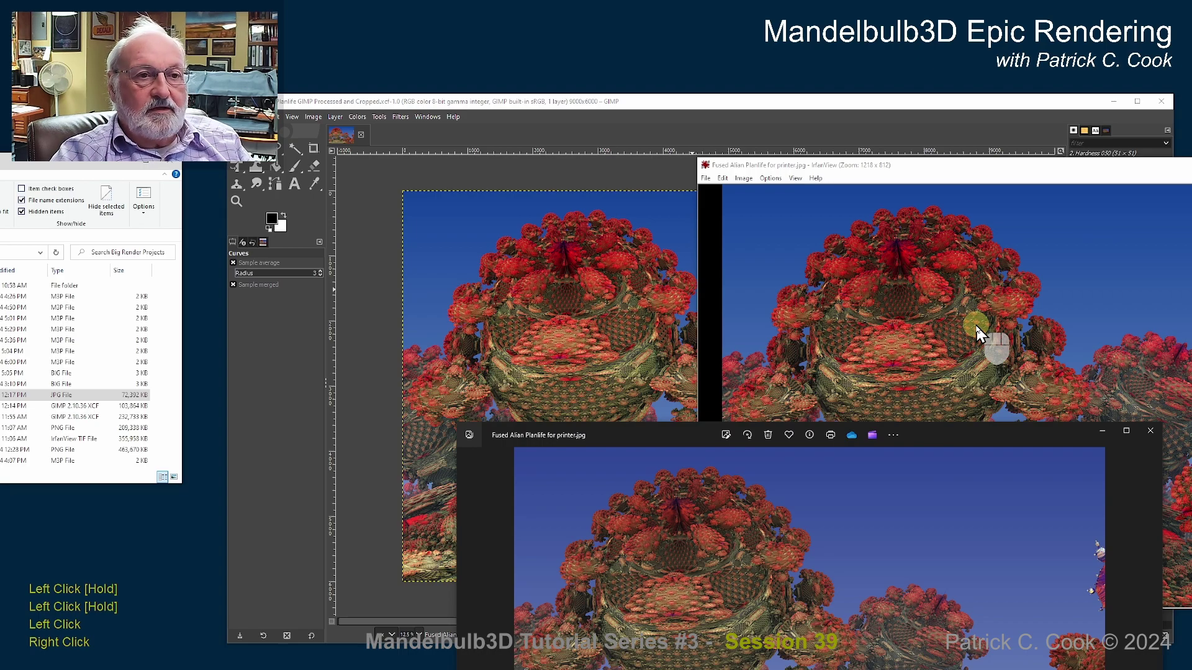
- Close Photos, then move the IrfanView window over the GIMP image and resize it to roughly cover that image
left_click(1151, 433)
left_click(1088, 170)
left_click_drag(1088, 170, 784, 188)
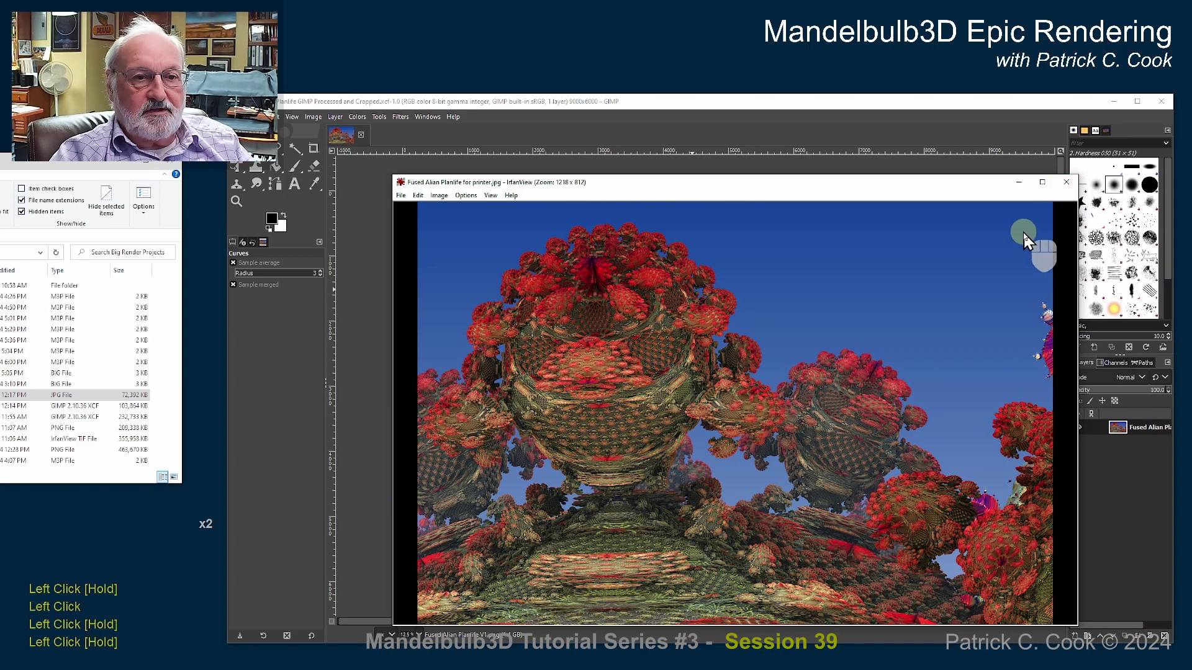
left_click_drag(941, 192, 944, 142)
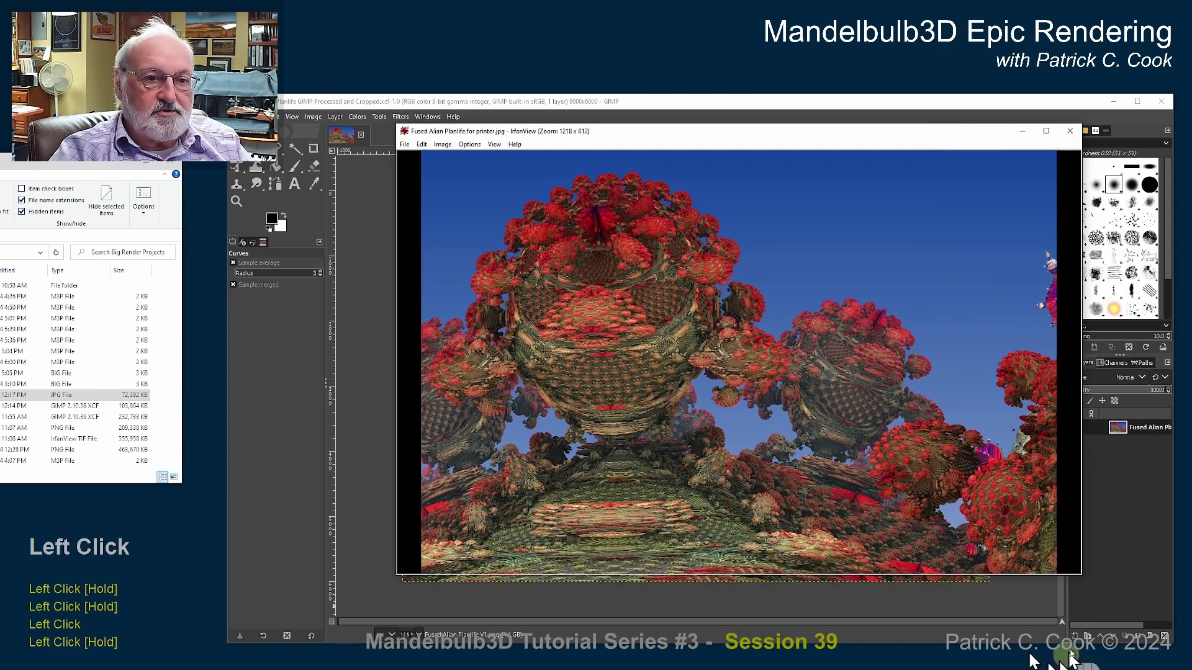
left_click_drag(1080, 577, 1105, 595)
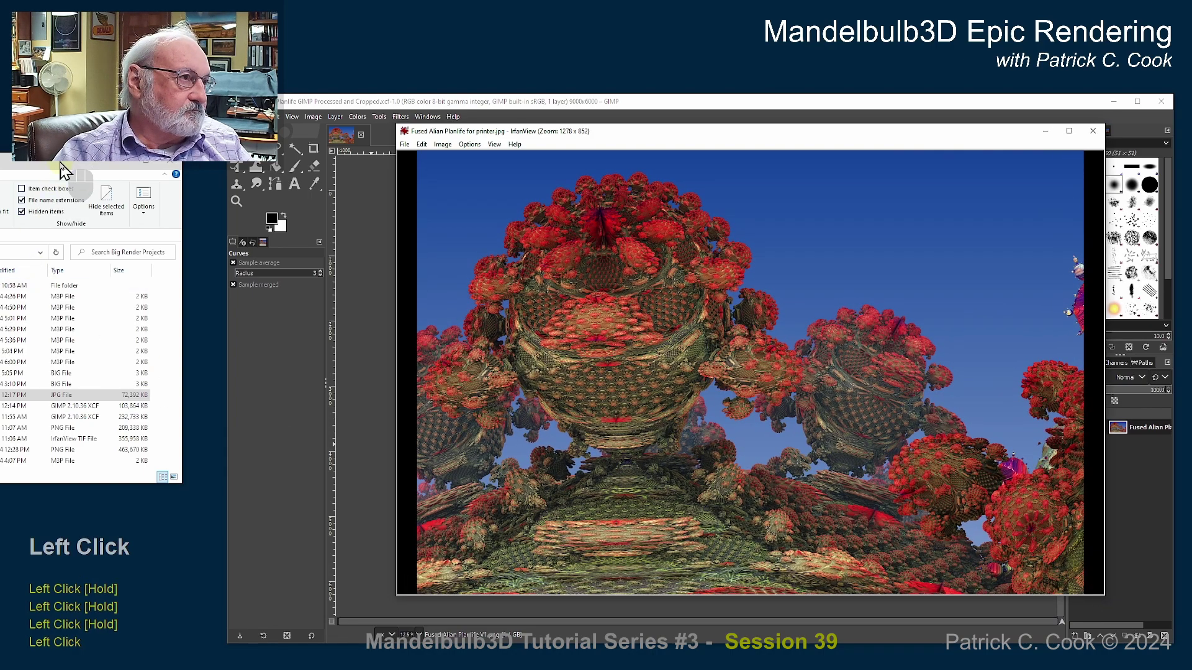
left_click_drag(1105, 596, 1082, 577)
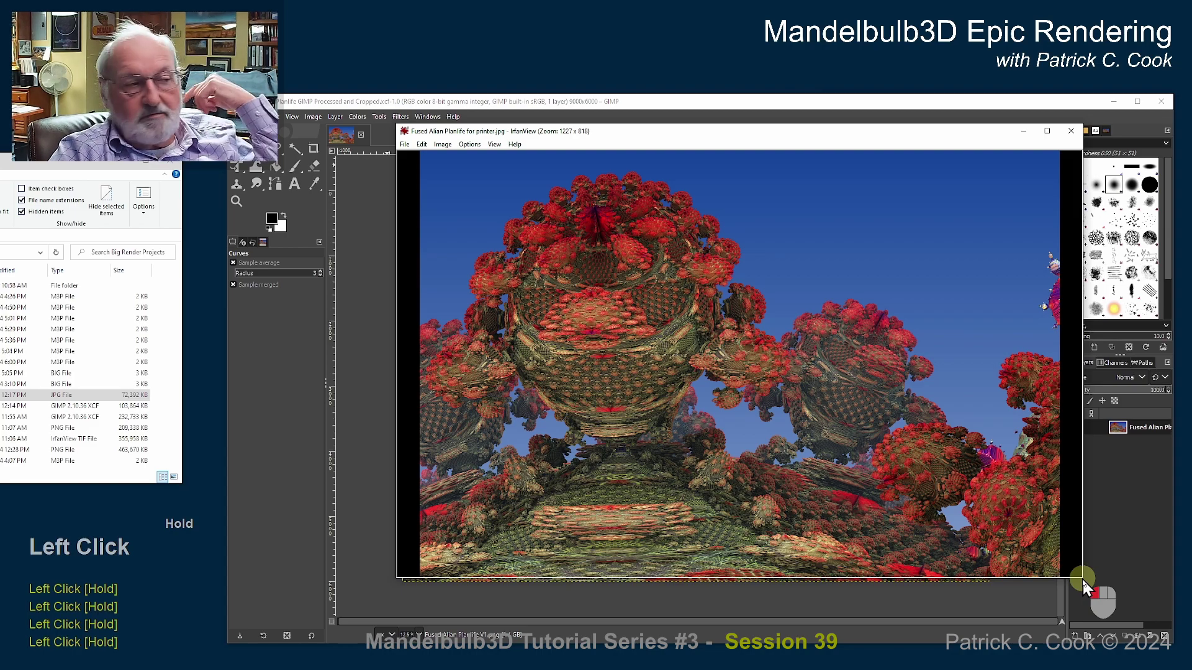
left_click_drag(1081, 577, 1080, 577)
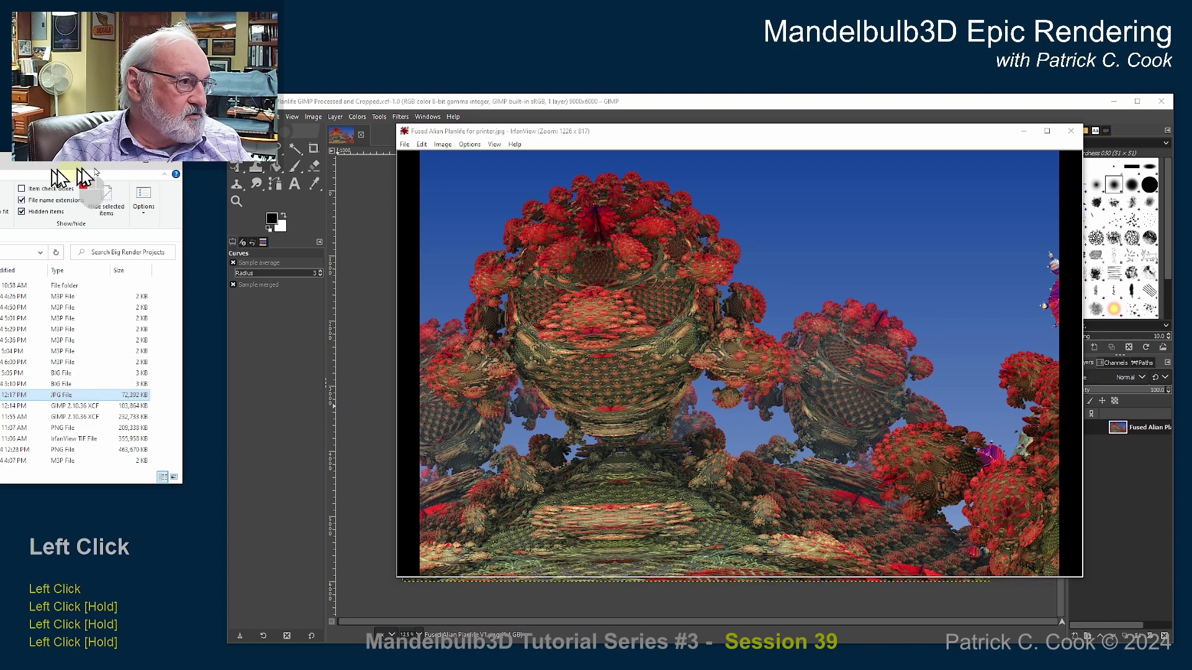
- Bring File Explorer into view to examine the file size of Fused Alian Planlife for printer.jpg, and move it back aside
left_click_drag(80, 168, 241, 158)
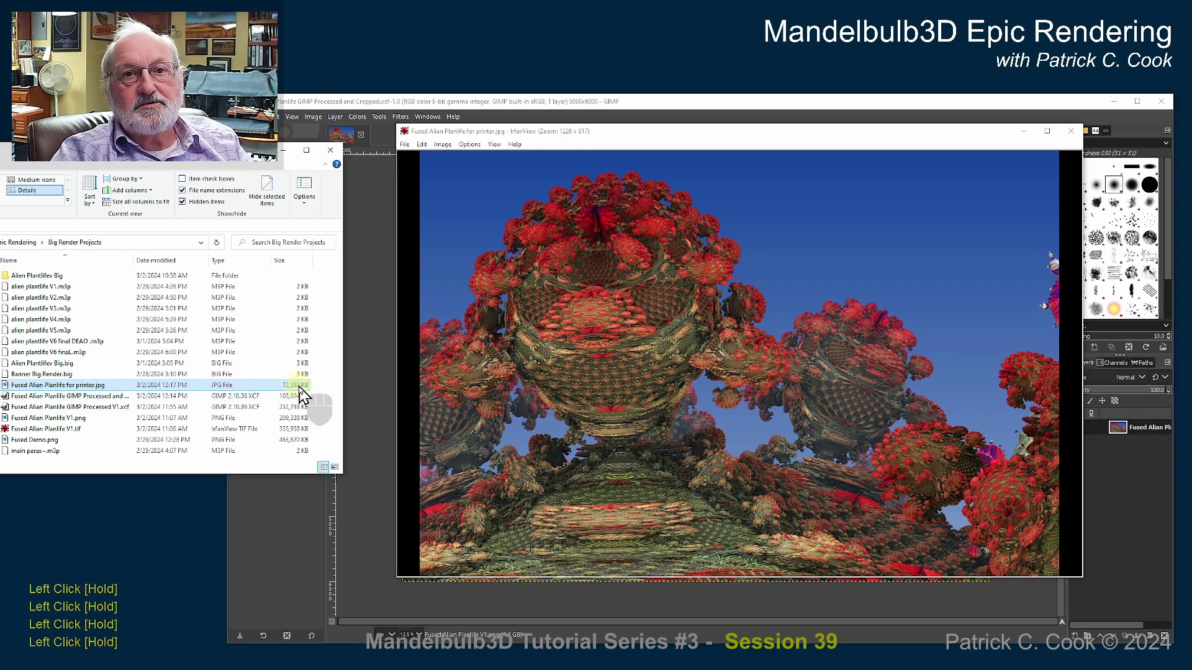
left_click_drag(302, 393, 250, 225)
left_click_drag(224, 163, 83, 175)
- Reposition the IrfanView window over the GIMP canvas, clear of the brushes and layers docks
left_click_drag(942, 137, 856, 140)
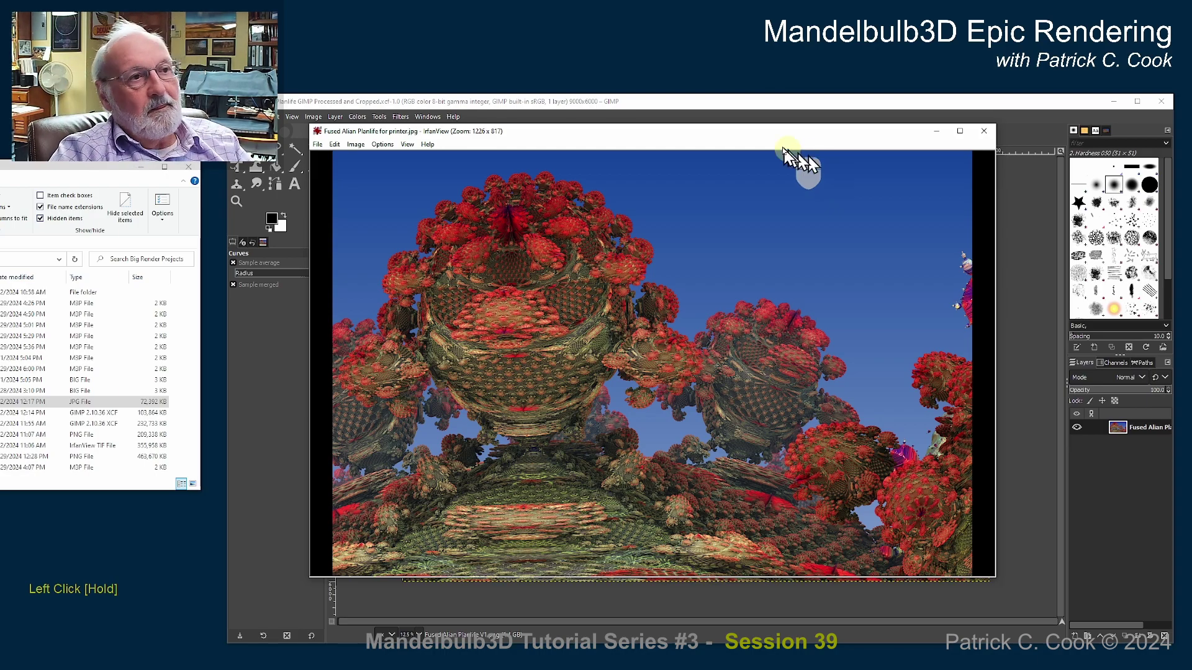
left_click_drag(790, 138, 780, 134)
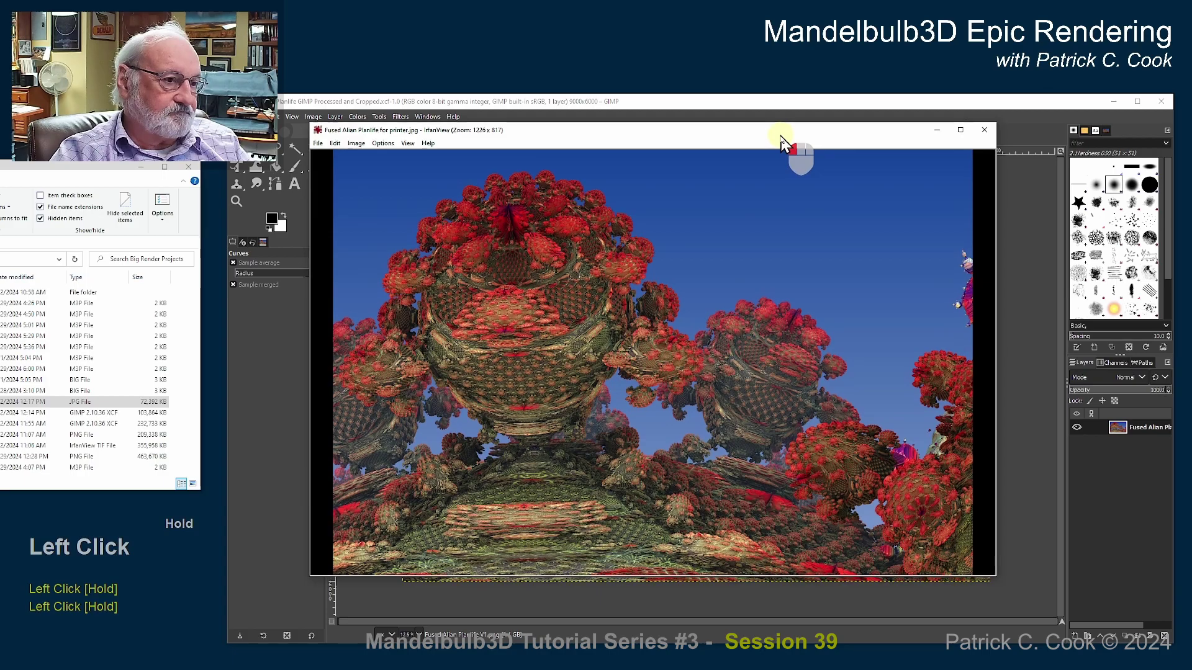